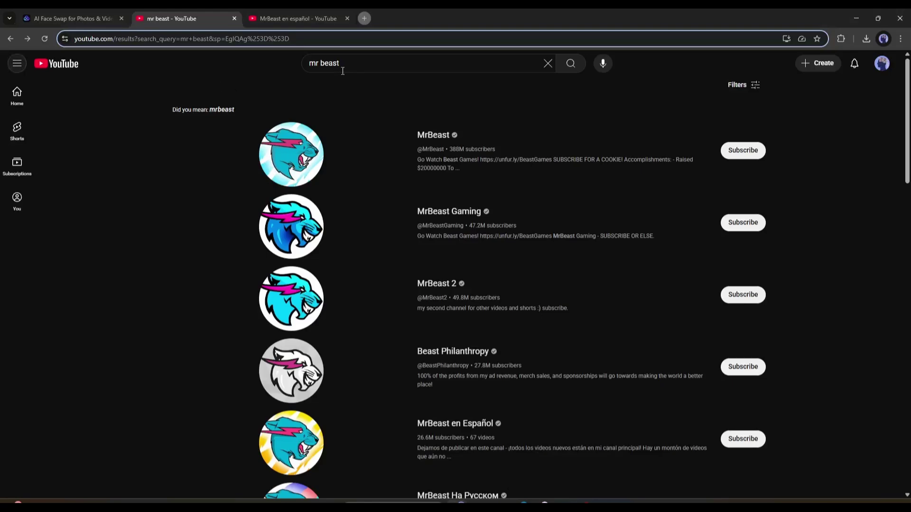
Scroll the 'mr beast' channel results to find foreign-language channels like MrBeast en Español
{"action": "scroll", "coordinate": [445, 139], "scroll_direction": "down", "scroll_amount": 2}
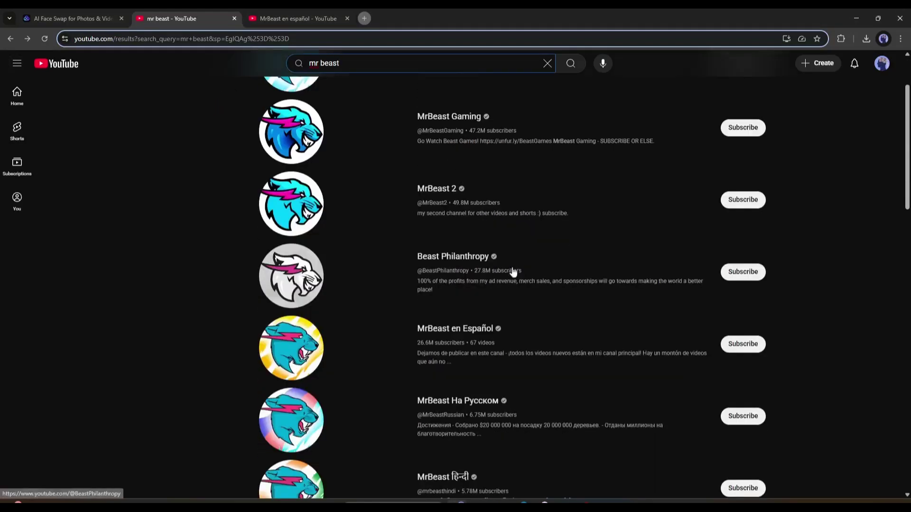
{"action": "scroll", "coordinate": [470, 268], "scroll_direction": "down", "scroll_amount": 3}
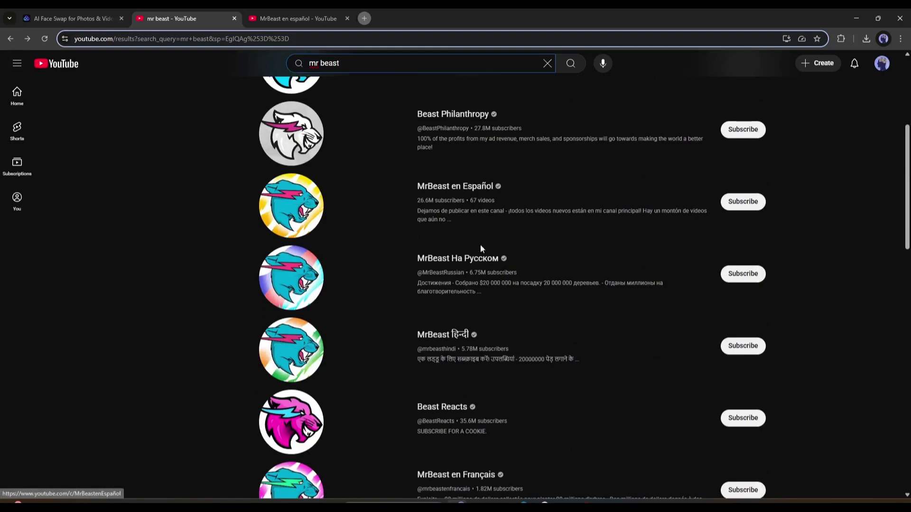
{"action": "scroll", "coordinate": [505, 261], "scroll_direction": "down", "scroll_amount": 2}
{"action": "scroll", "coordinate": [471, 284], "scroll_direction": "down", "scroll_amount": 2}
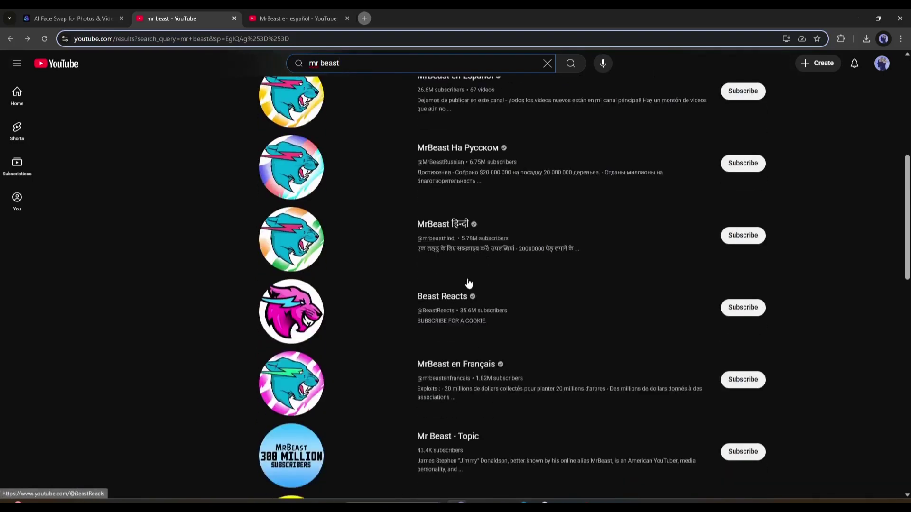
{"action": "scroll", "coordinate": [469, 289], "scroll_direction": "down", "scroll_amount": 1}
{"action": "scroll", "coordinate": [551, 288], "scroll_direction": "down", "scroll_amount": 3}
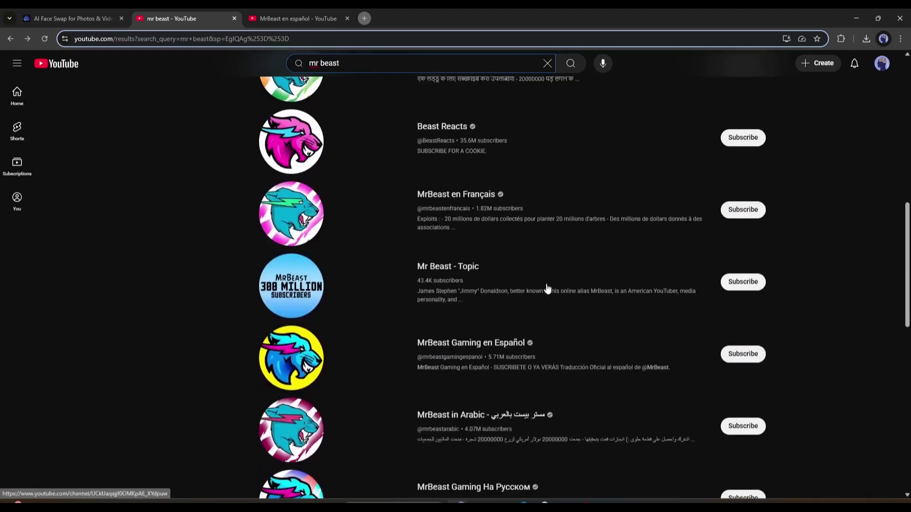
{"action": "scroll", "coordinate": [524, 275], "scroll_direction": "down", "scroll_amount": 2}
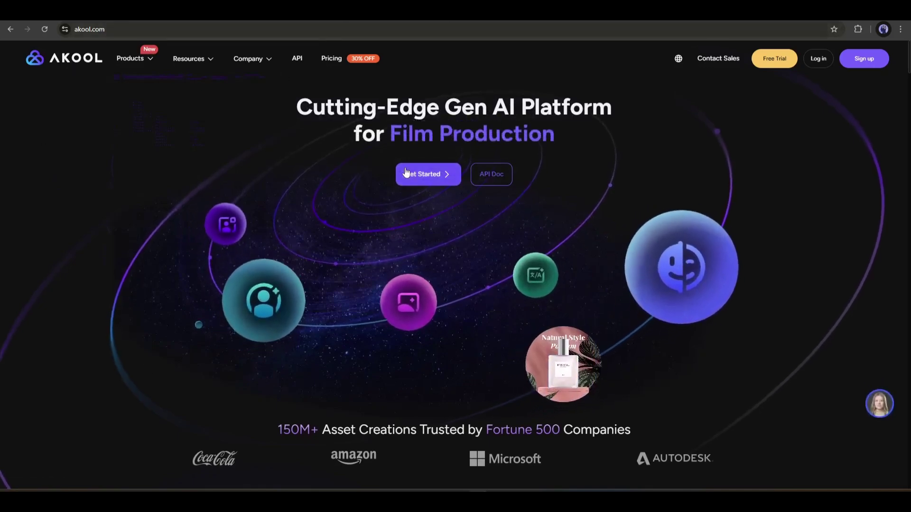
Sign in to Akool and open the Video Translation page from the app cards
{"action": "left_click", "coordinate": [441, 175]}
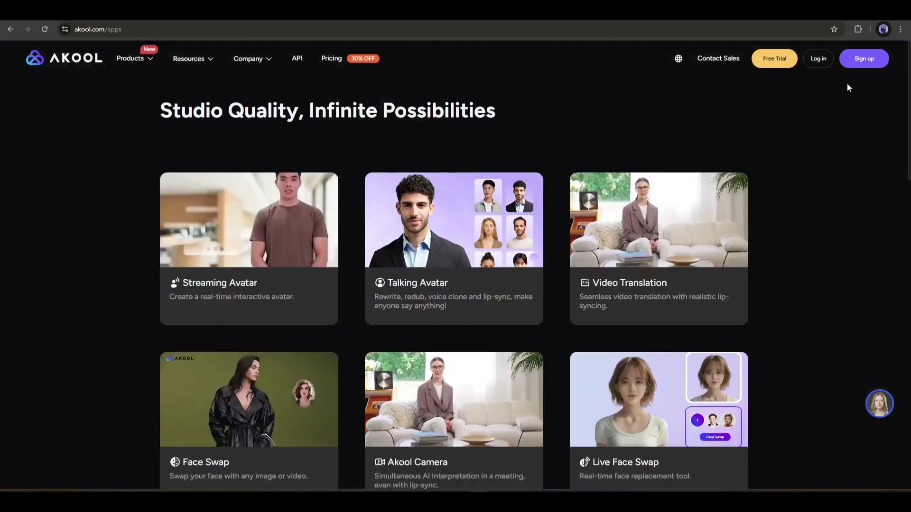
{"action": "left_click", "coordinate": [818, 58]}
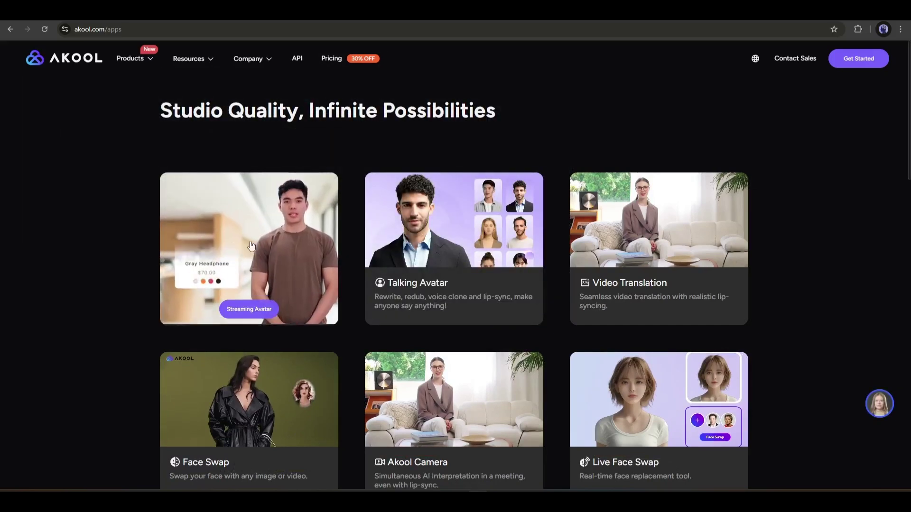
{"action": "scroll", "coordinate": [299, 264], "scroll_direction": "down", "scroll_amount": 2}
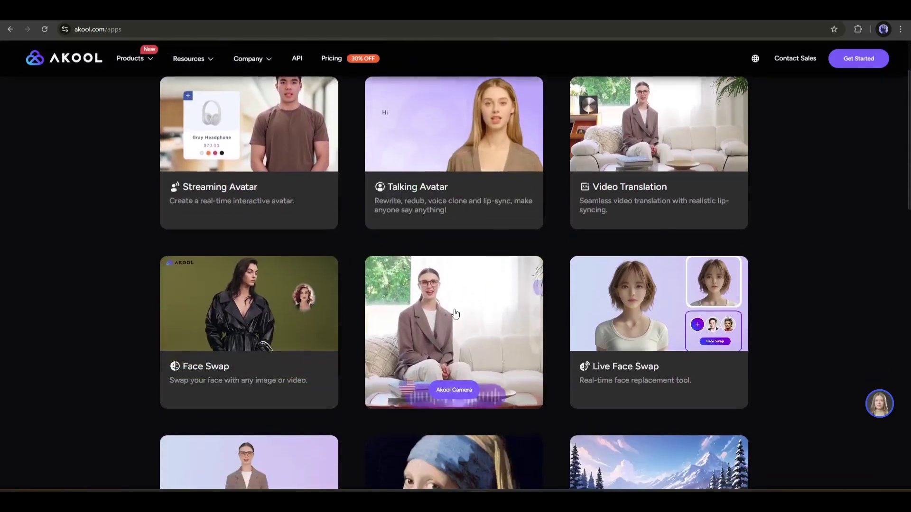
{"action": "scroll", "coordinate": [404, 321], "scroll_direction": "down", "scroll_amount": 3}
{"action": "scroll", "coordinate": [250, 329], "scroll_direction": "down", "scroll_amount": 4}
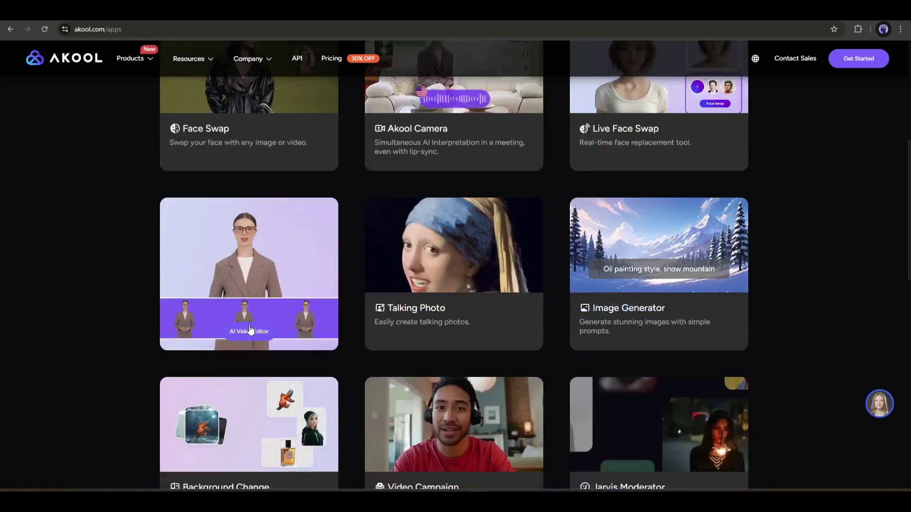
{"action": "scroll", "coordinate": [455, 359], "scroll_direction": "down", "scroll_amount": 3}
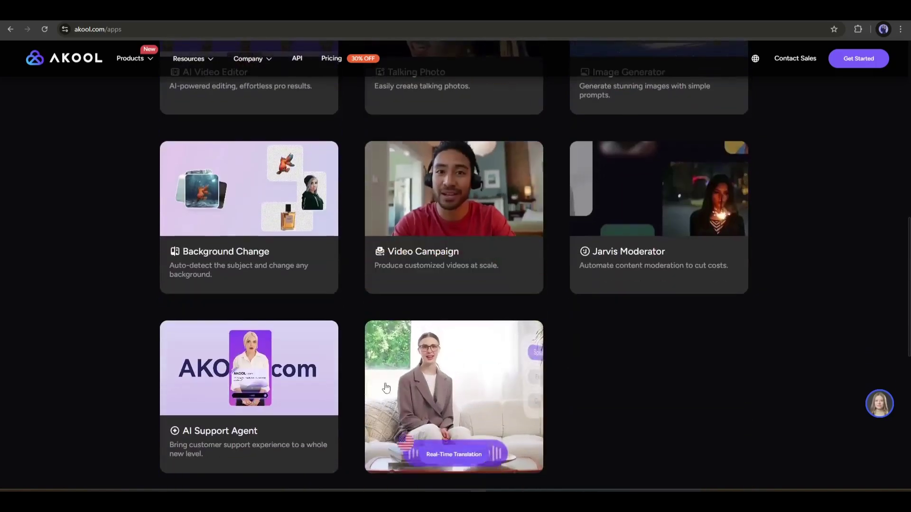
{"action": "scroll", "coordinate": [719, 335], "scroll_direction": "up", "scroll_amount": 2}
{"action": "scroll", "coordinate": [702, 332], "scroll_direction": "up", "scroll_amount": 6}
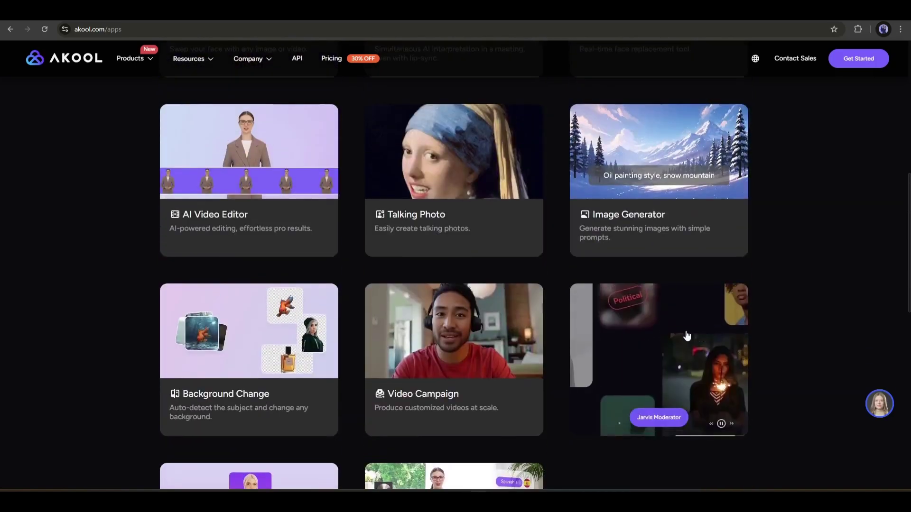
{"action": "scroll", "coordinate": [674, 327], "scroll_direction": "up", "scroll_amount": 3}
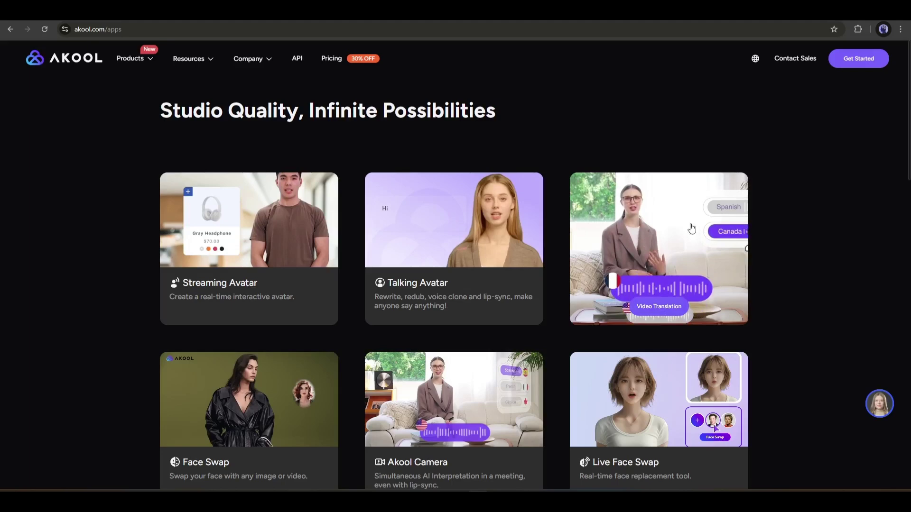
{"action": "left_click", "coordinate": [662, 217]}
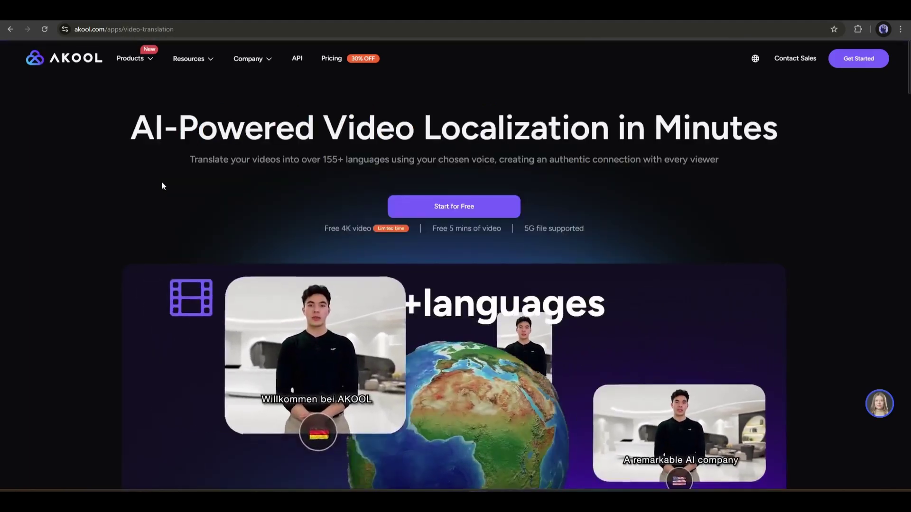
Start Video Translation for free and reveal the Studio Voice Create New option
{"action": "left_click", "coordinate": [485, 206]}
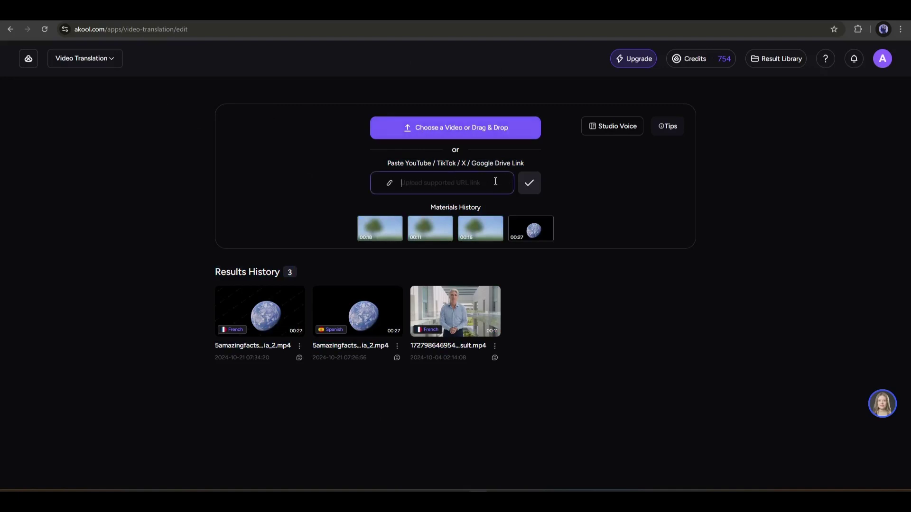
{"action": "left_click", "coordinate": [457, 129]}
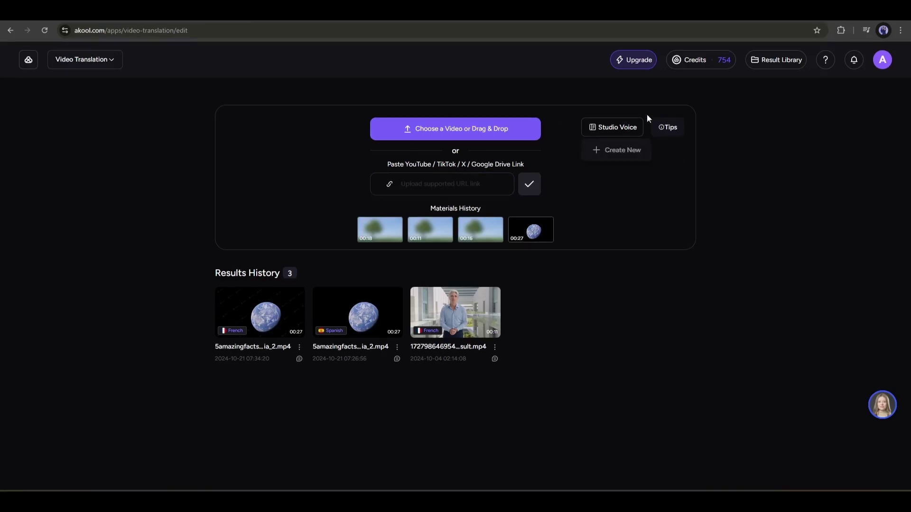
Create a new studio voice set and add AI to the Don't Translate words
{"action": "left_click", "coordinate": [620, 151]}
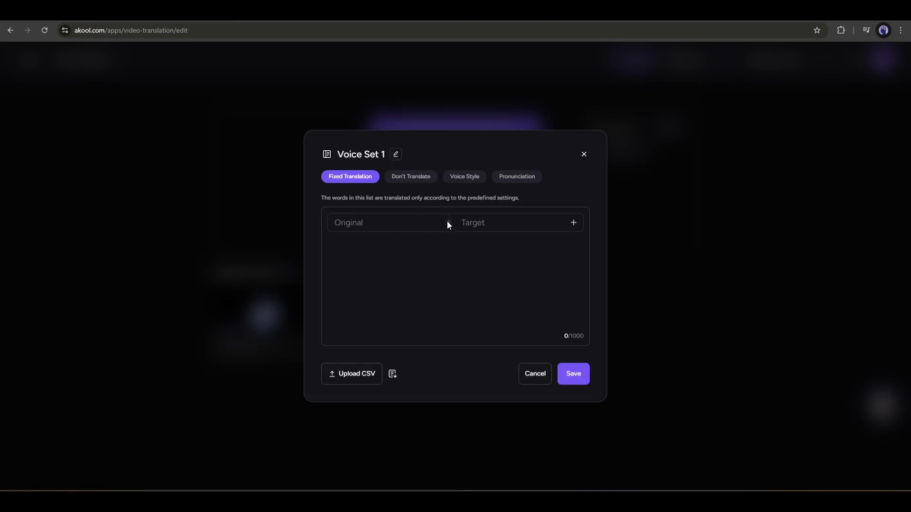
{"action": "left_click_drag", "start_coordinate": [336, 197], "coordinate": [381, 198]}
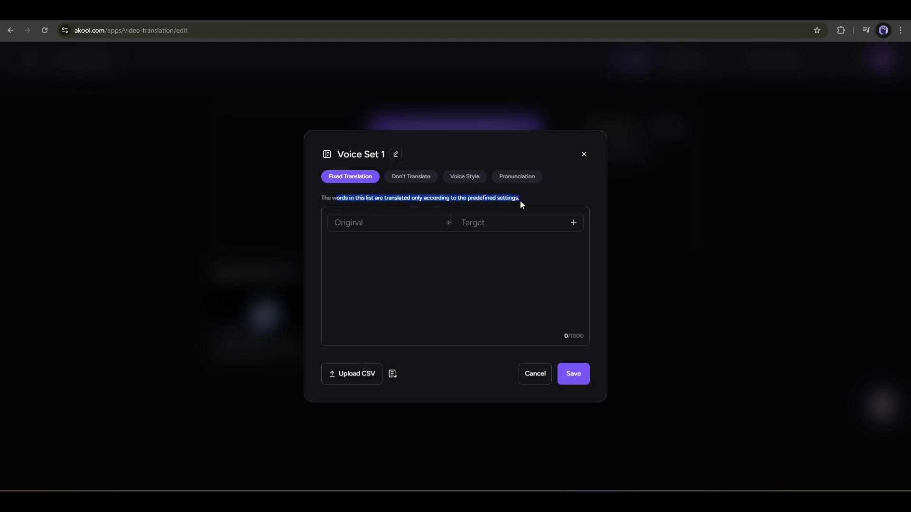
{"action": "left_click", "coordinate": [409, 176]}
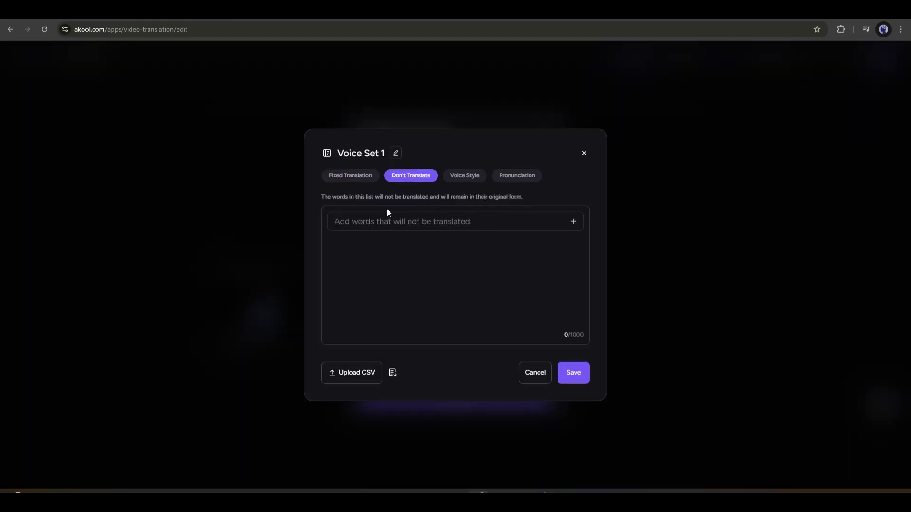
{"action": "type", "text": "AI"}
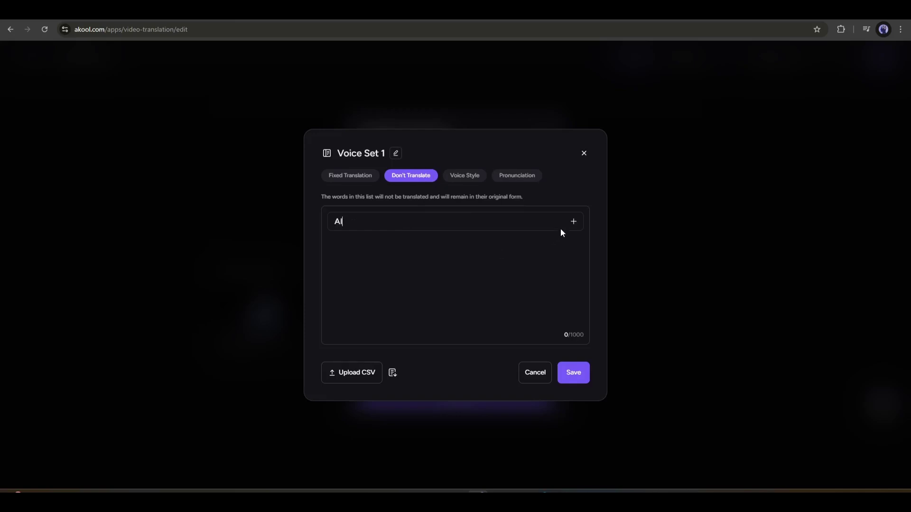
{"action": "left_click", "coordinate": [573, 222]}
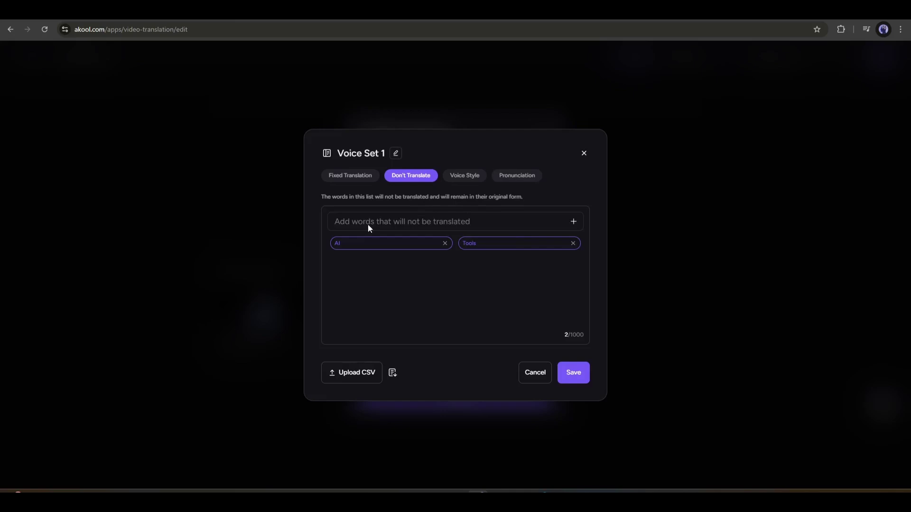
Set the voice style to friendly, then review the pronunciation and fixed translation settings
{"action": "left_click", "coordinate": [466, 186]}
{"action": "left_click", "coordinate": [574, 221]}
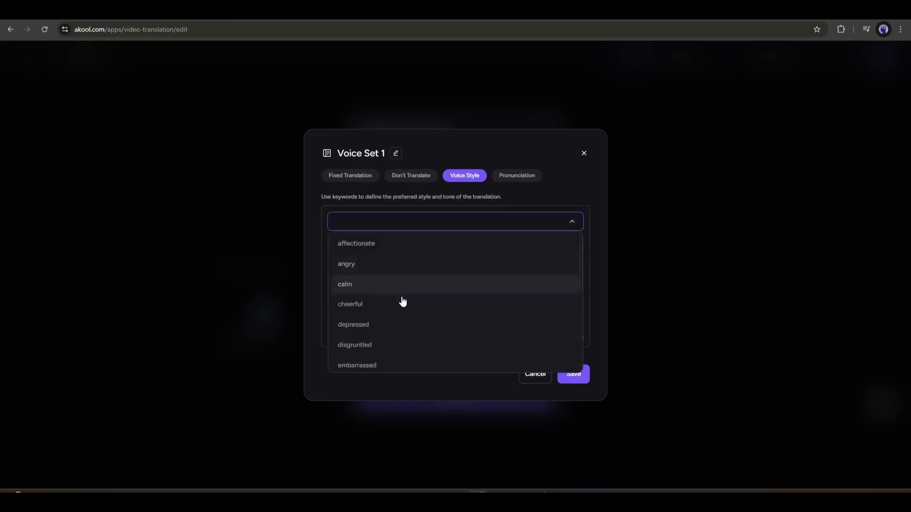
{"action": "left_click", "coordinate": [401, 312]}
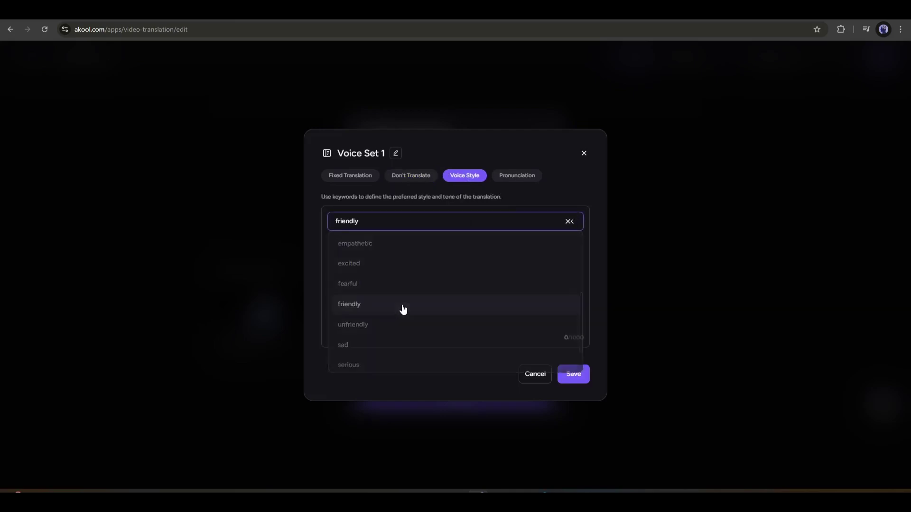
{"action": "left_click", "coordinate": [517, 176]}
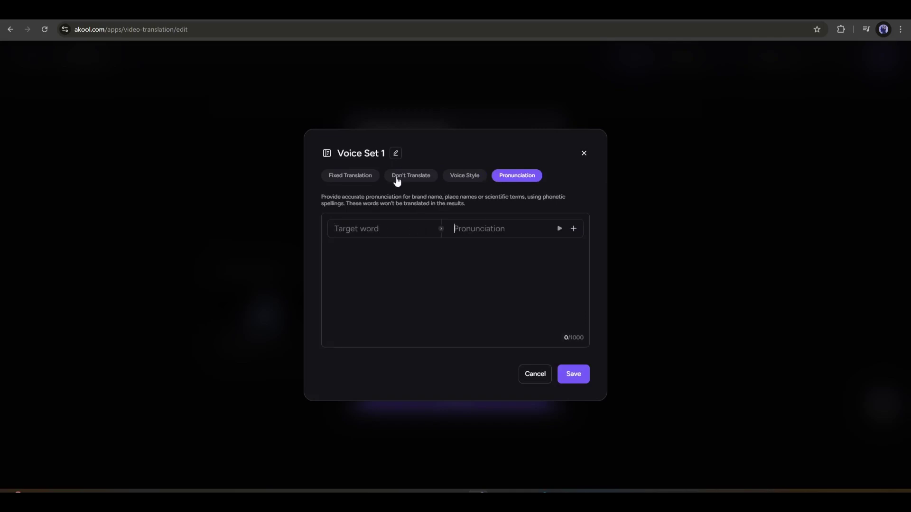
{"action": "left_click", "coordinate": [353, 177]}
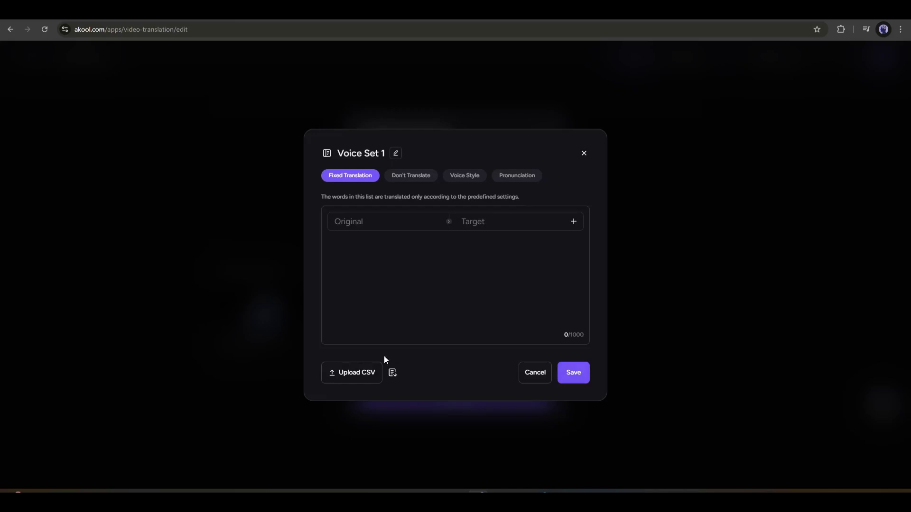
Close the voice set window and select the Ghibli tutorial's YouTube address to copy
{"action": "key", "text": "Escape"}
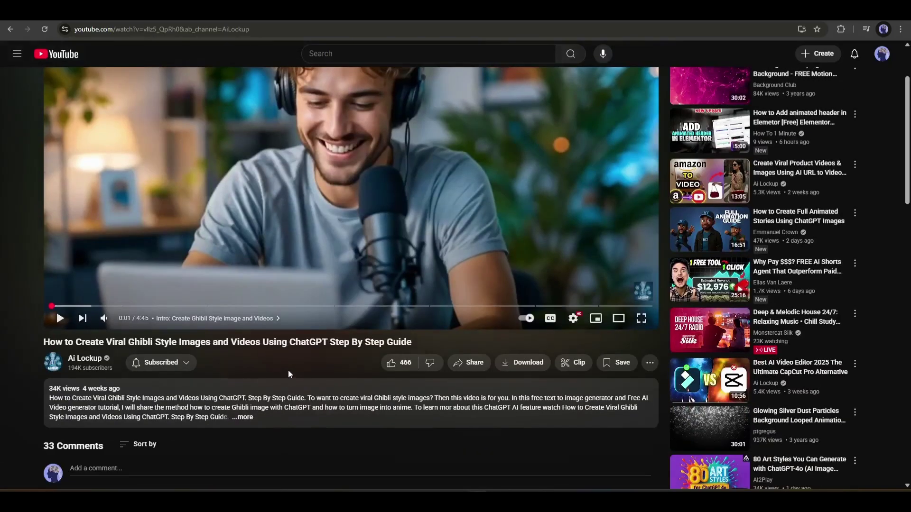
{"action": "scroll", "coordinate": [288, 370], "scroll_direction": "up", "scroll_amount": 3}
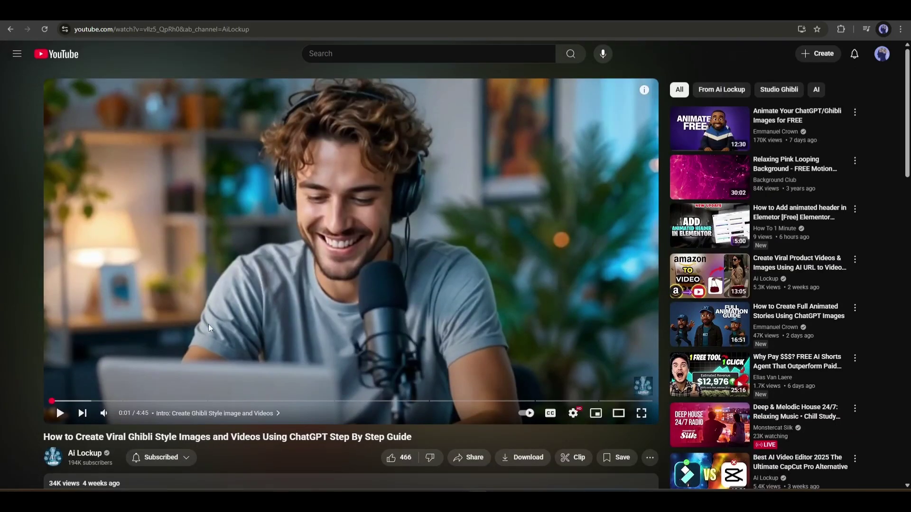
{"action": "left_click", "coordinate": [298, 32]}
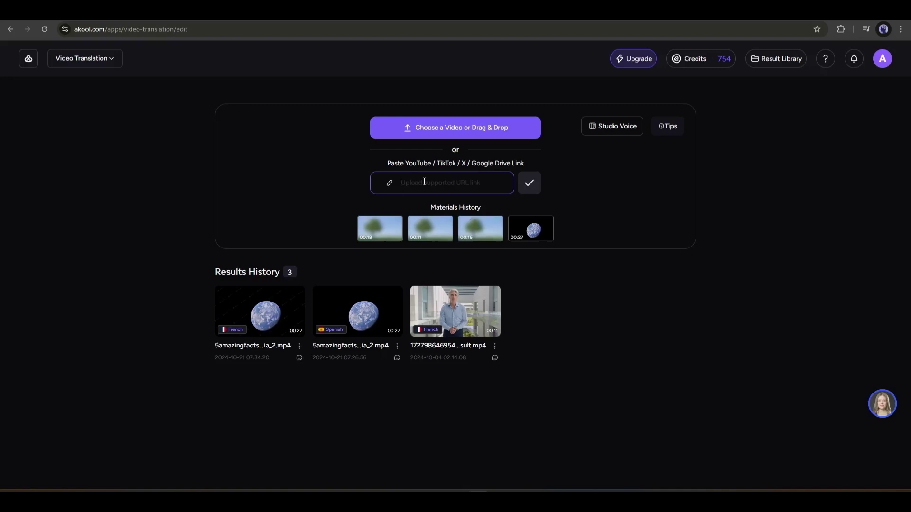
Submit the pasted YouTube link for detection and choose Proofread First
{"action": "left_click", "coordinate": [528, 183]}
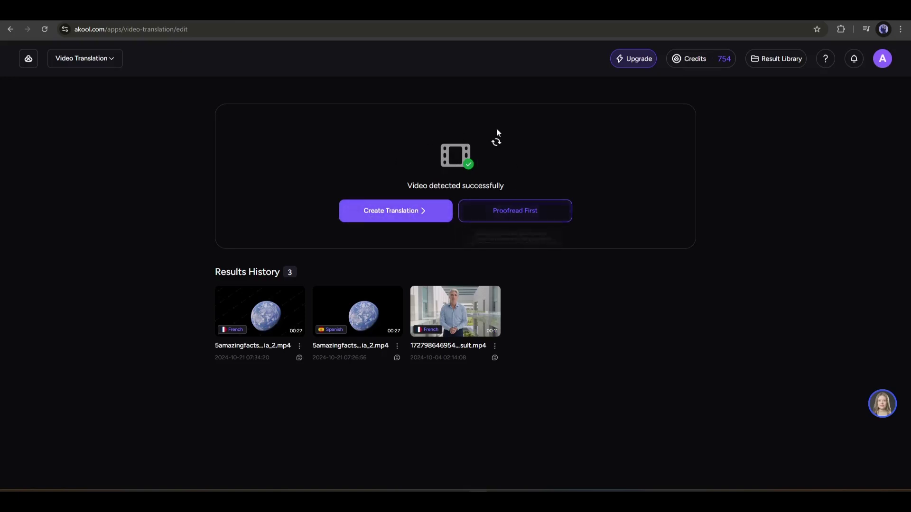
{"action": "left_click", "coordinate": [502, 212]}
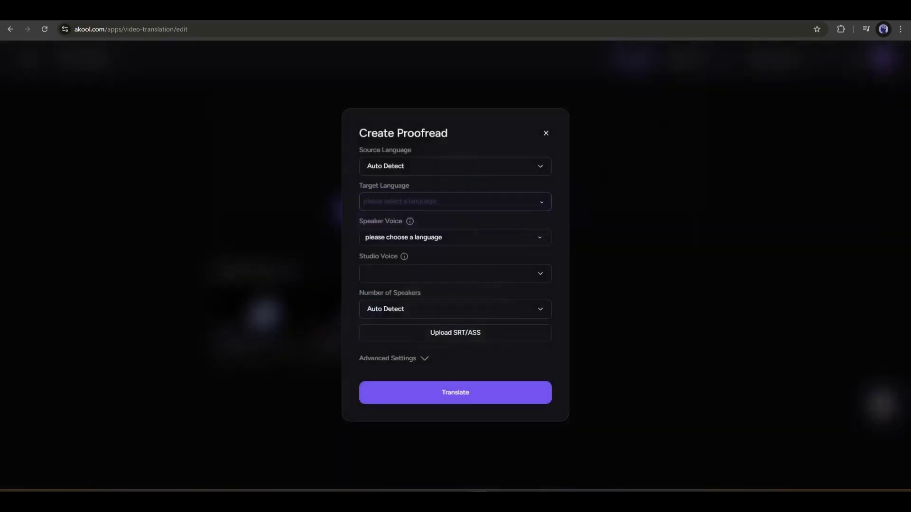
Set the source language to English
{"action": "left_click", "coordinate": [408, 167]}
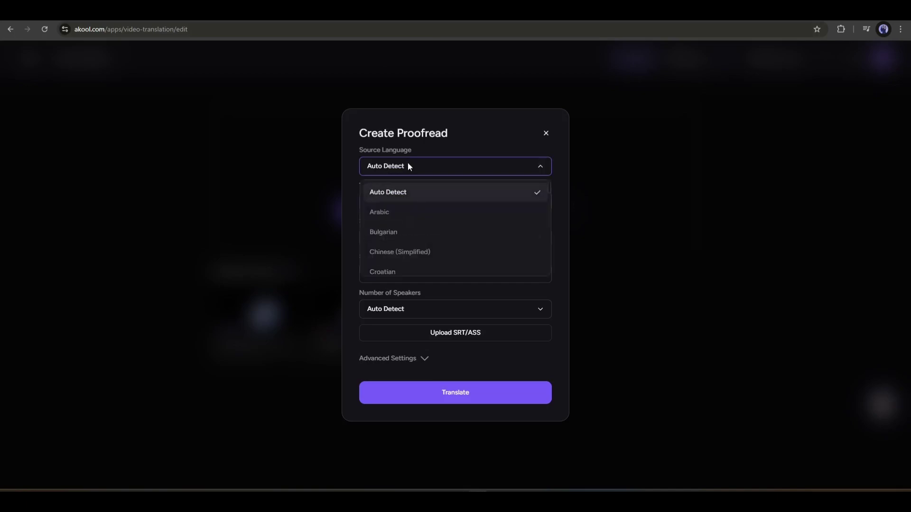
{"action": "scroll", "coordinate": [415, 223], "scroll_direction": "down", "scroll_amount": 1}
{"action": "scroll", "coordinate": [417, 230], "scroll_direction": "down", "scroll_amount": 2}
{"action": "left_click", "coordinate": [410, 211]}
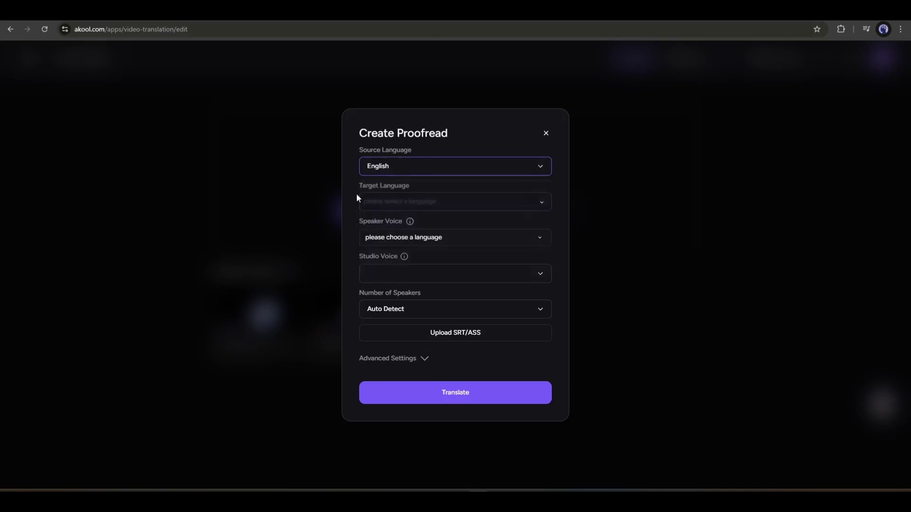
Add Spanish (Spain) as a target language
{"action": "left_click", "coordinate": [543, 203]}
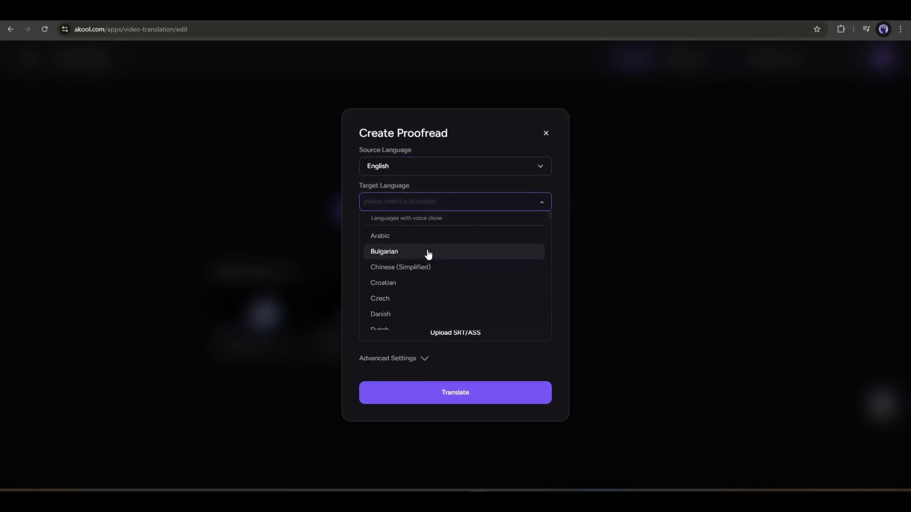
{"action": "scroll", "coordinate": [428, 256], "scroll_direction": "down", "scroll_amount": 15}
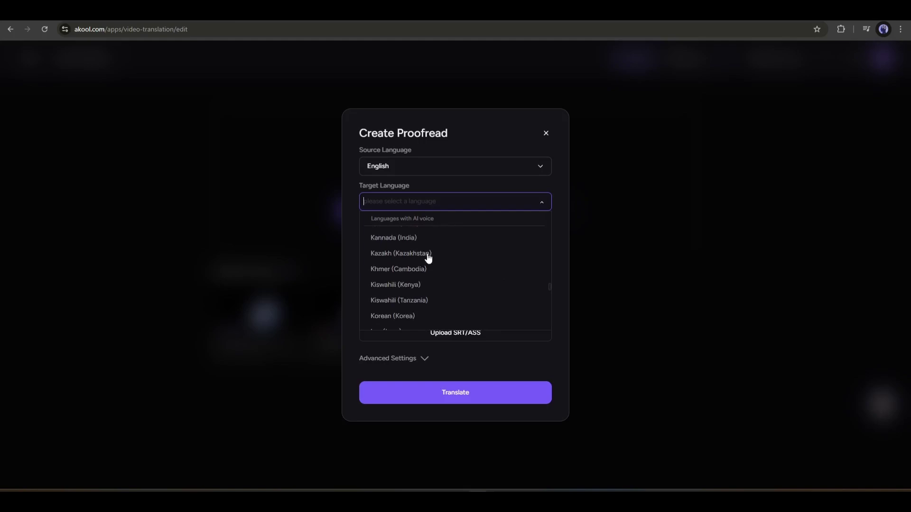
{"action": "scroll", "coordinate": [429, 258], "scroll_direction": "down", "scroll_amount": 10}
{"action": "scroll", "coordinate": [427, 258], "scroll_direction": "up", "scroll_amount": 5}
{"action": "scroll", "coordinate": [427, 313], "scroll_direction": "up", "scroll_amount": 10}
{"action": "scroll", "coordinate": [428, 314], "scroll_direction": "down", "scroll_amount": 10}
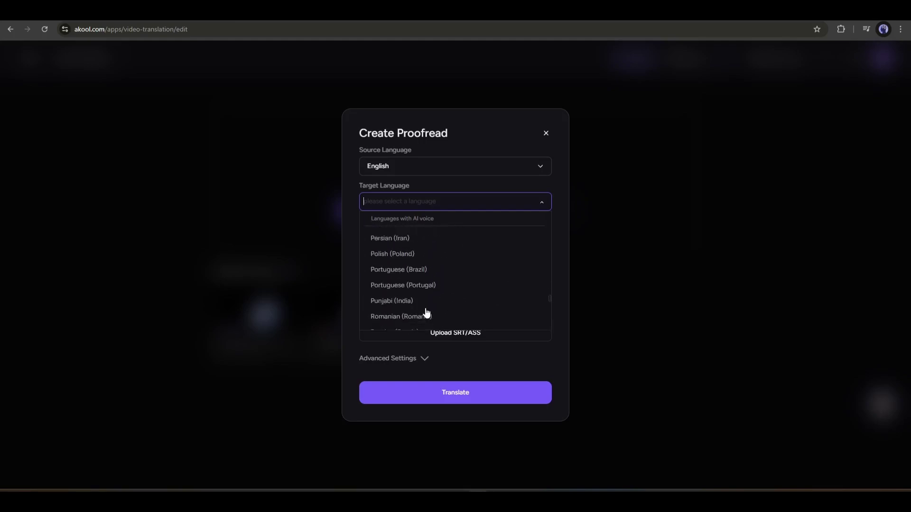
{"action": "scroll", "coordinate": [436, 294], "scroll_direction": "down", "scroll_amount": 7}
{"action": "scroll", "coordinate": [444, 274], "scroll_direction": "up", "scroll_amount": 4}
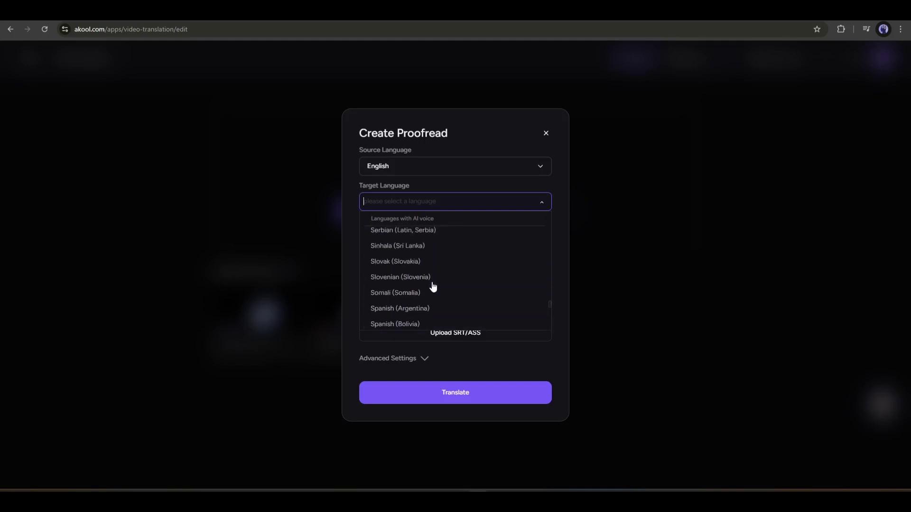
{"action": "scroll", "coordinate": [433, 285], "scroll_direction": "down", "scroll_amount": 7}
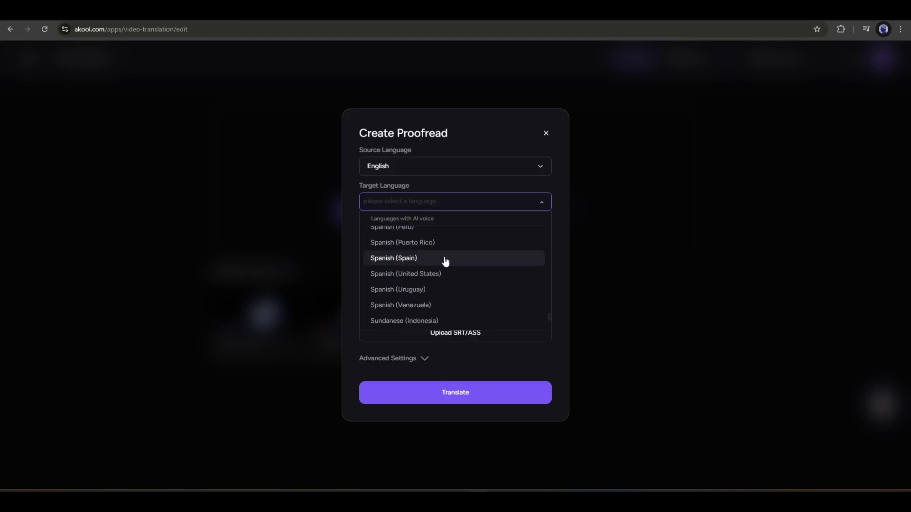
{"action": "left_click", "coordinate": [445, 259]}
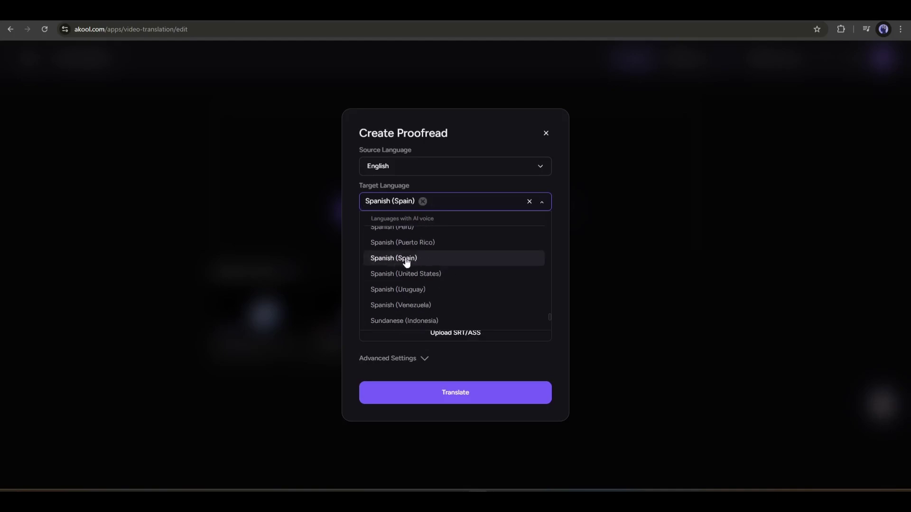
{"action": "left_click", "coordinate": [454, 202]}
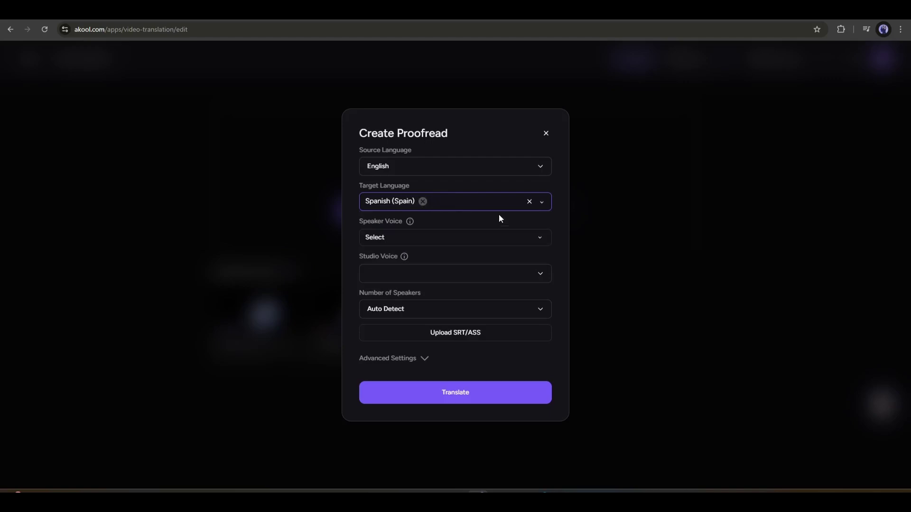
Add Italian (Italy) as a second target language
{"action": "left_click", "coordinate": [544, 208]}
{"action": "scroll", "coordinate": [476, 271], "scroll_direction": "up", "scroll_amount": 15}
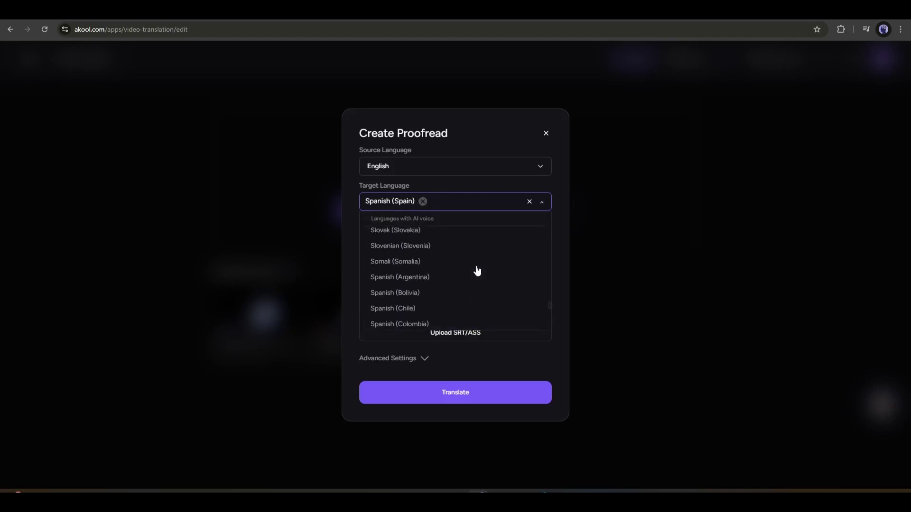
{"action": "left_click", "coordinate": [415, 257]}
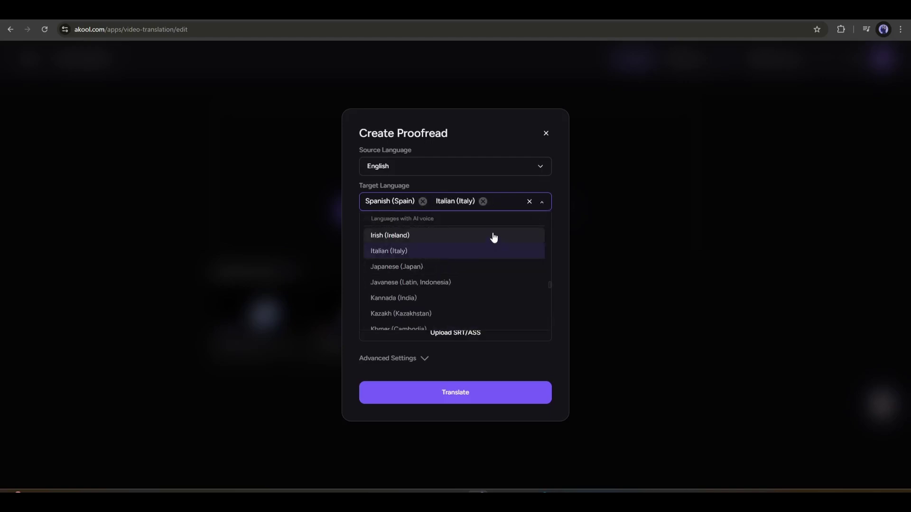
{"action": "left_click", "coordinate": [505, 183]}
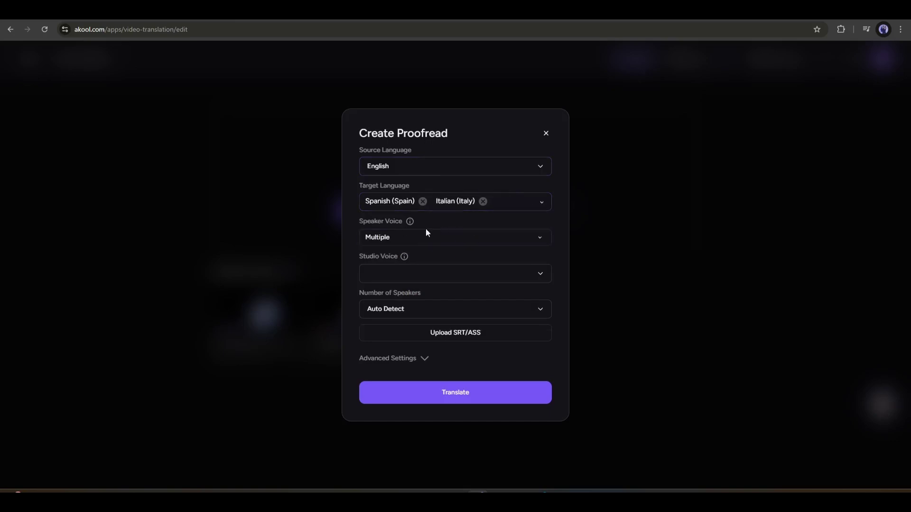
Choose Alessio Multilingual as the Italian (Italy) voice
{"action": "left_click", "coordinate": [470, 245]}
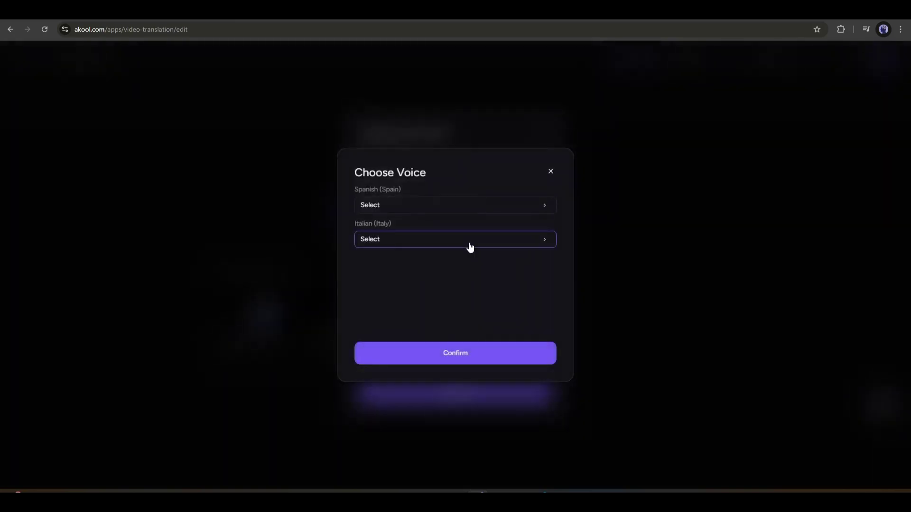
{"action": "left_click", "coordinate": [483, 207]}
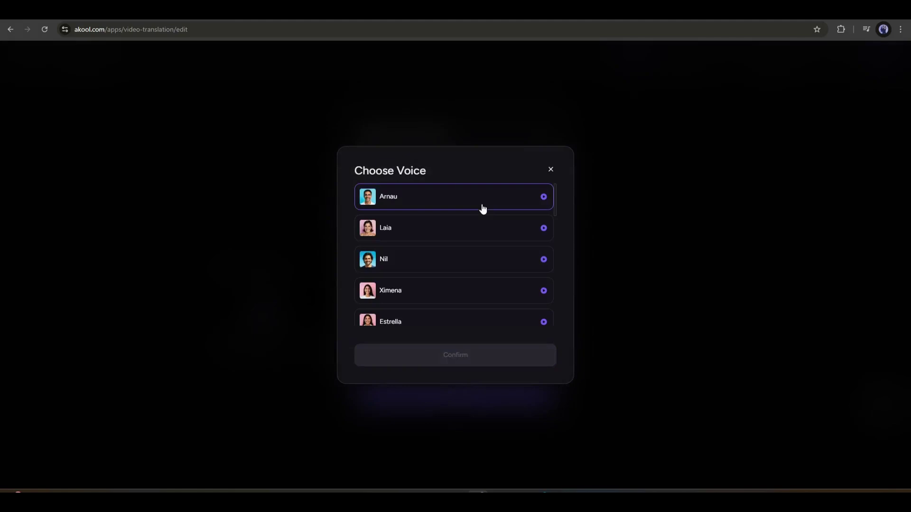
{"action": "left_click", "coordinate": [550, 171]}
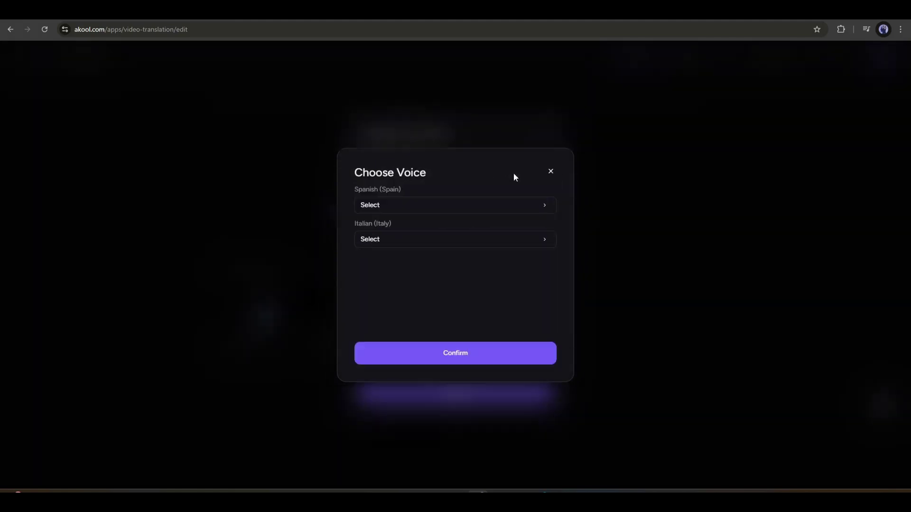
{"action": "left_click", "coordinate": [452, 241]}
{"action": "scroll", "coordinate": [522, 299], "scroll_direction": "down", "scroll_amount": 5}
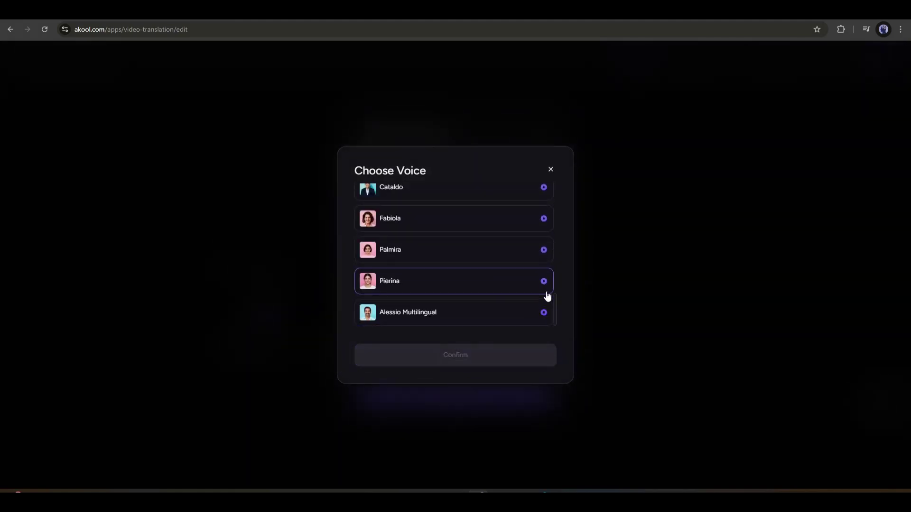
{"action": "left_click", "coordinate": [522, 313]}
{"action": "left_click", "coordinate": [494, 355]}
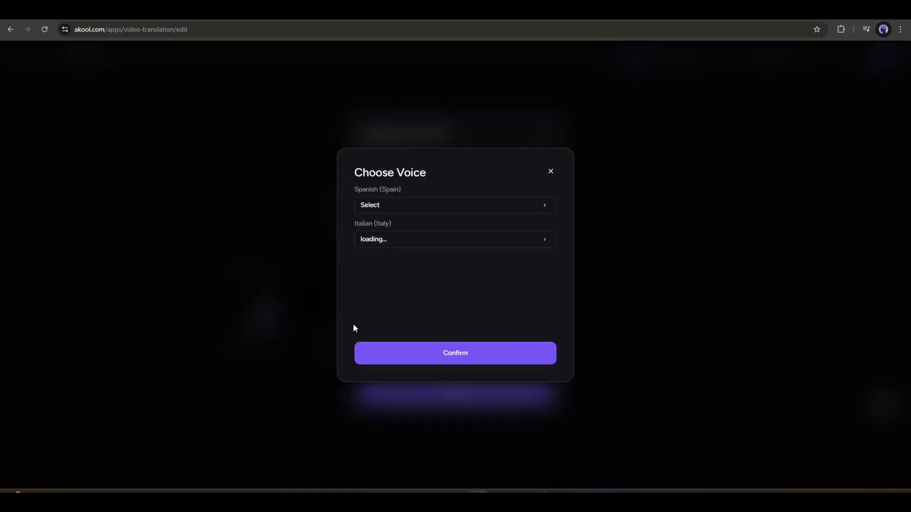
Choose Nil as the Spanish (Spain) voice and save both as a voice set
{"action": "left_click", "coordinate": [437, 208]}
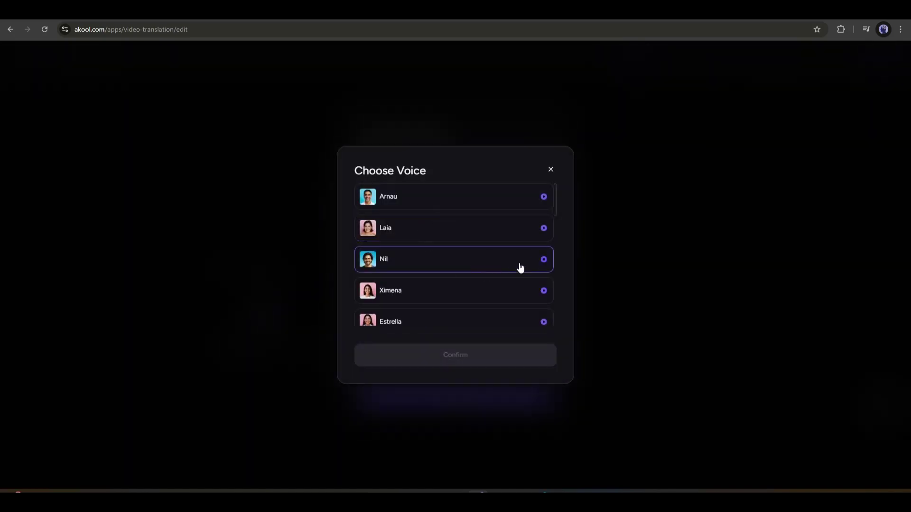
{"action": "left_click", "coordinate": [520, 268]}
{"action": "left_click", "coordinate": [480, 356]}
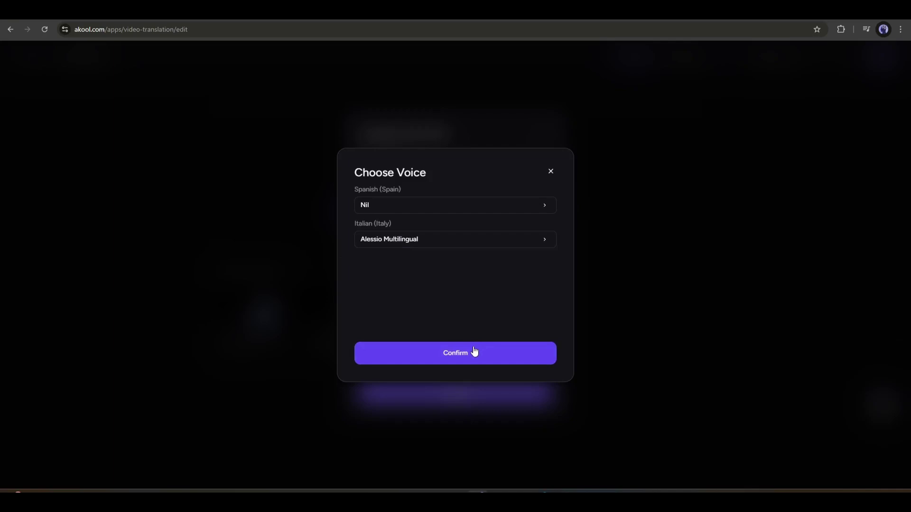
{"action": "left_click", "coordinate": [507, 274]}
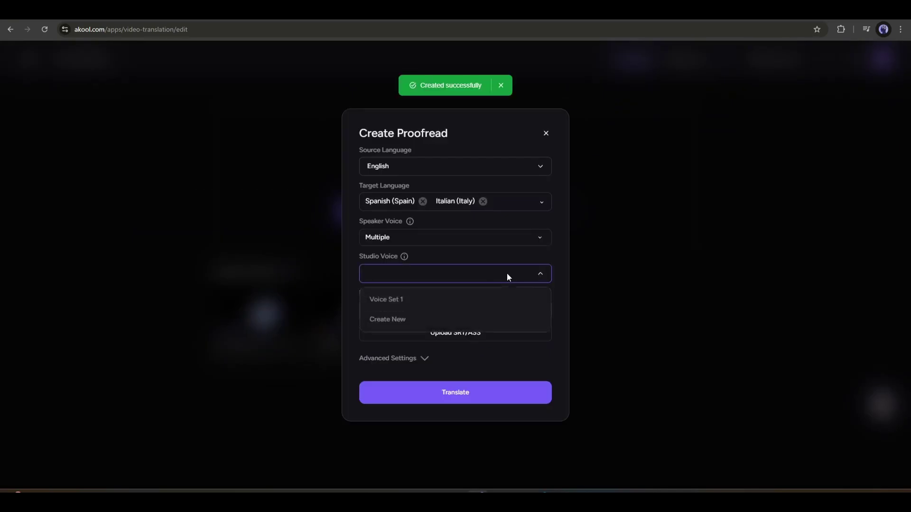
Use Voice Set 1 as the studio voice and keep Number of Speakers on Auto Detect
{"action": "left_click", "coordinate": [467, 299]}
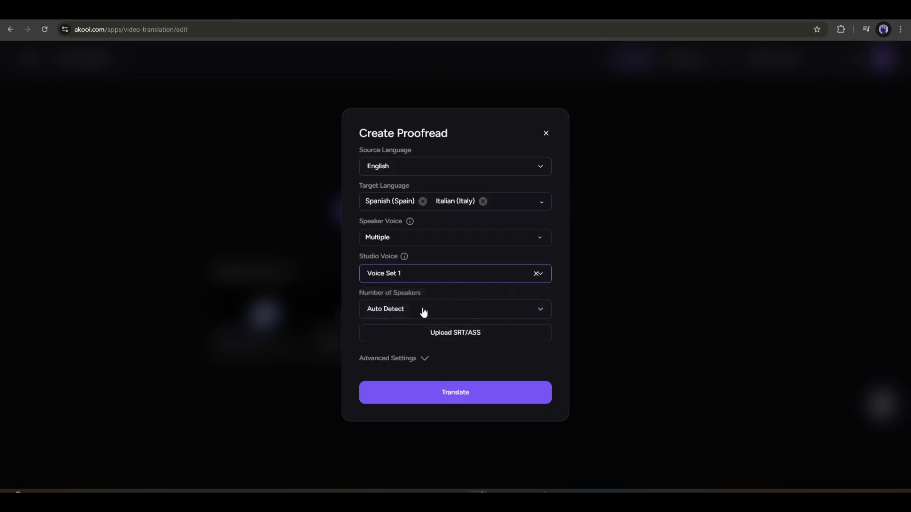
{"action": "left_click", "coordinate": [541, 313]}
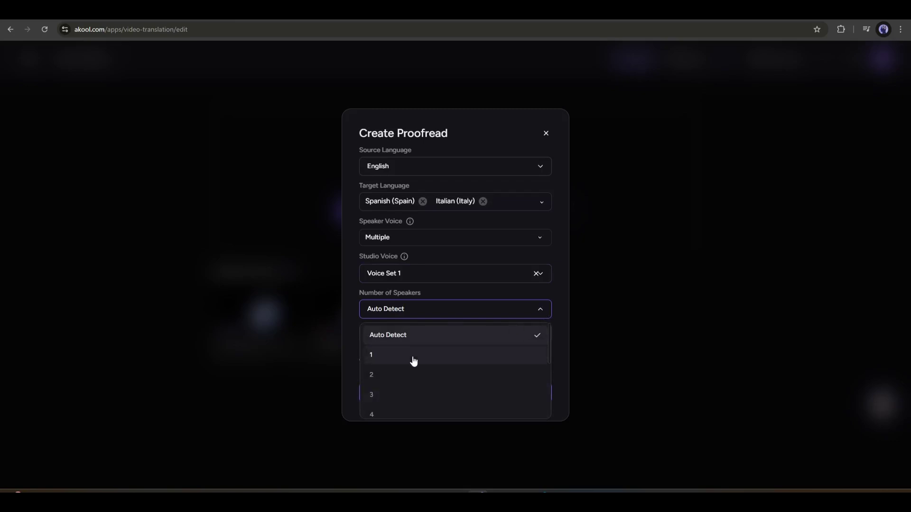
{"action": "scroll", "coordinate": [407, 376], "scroll_direction": "down", "scroll_amount": 3}
{"action": "scroll", "coordinate": [407, 376], "scroll_direction": "up", "scroll_amount": 4}
{"action": "left_click", "coordinate": [437, 338]}
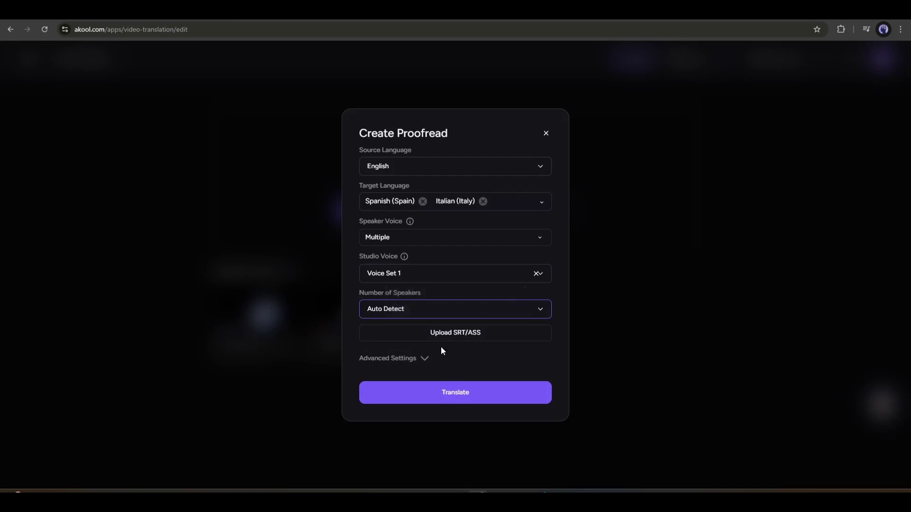
Cancel the SRT upload and expand Advanced Settings, keeping Dynamic Video Length on
{"action": "left_click", "coordinate": [453, 334]}
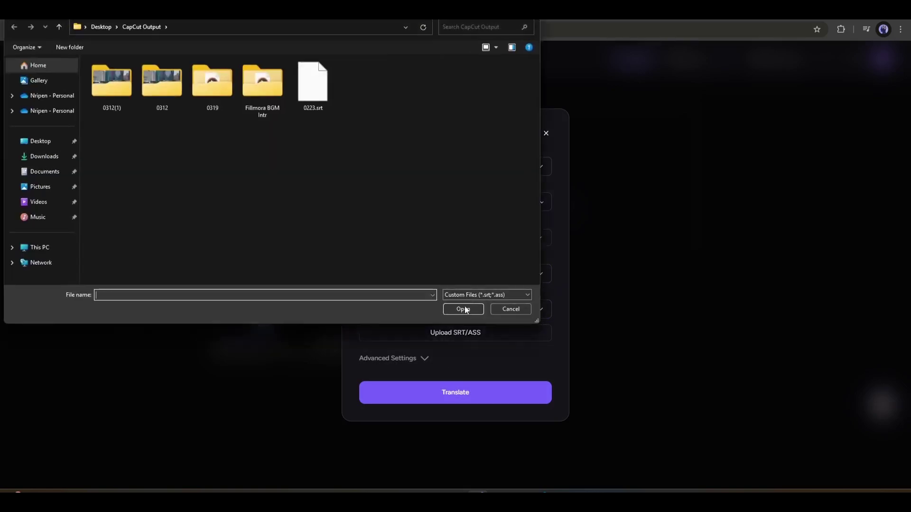
{"action": "left_click", "coordinate": [516, 310]}
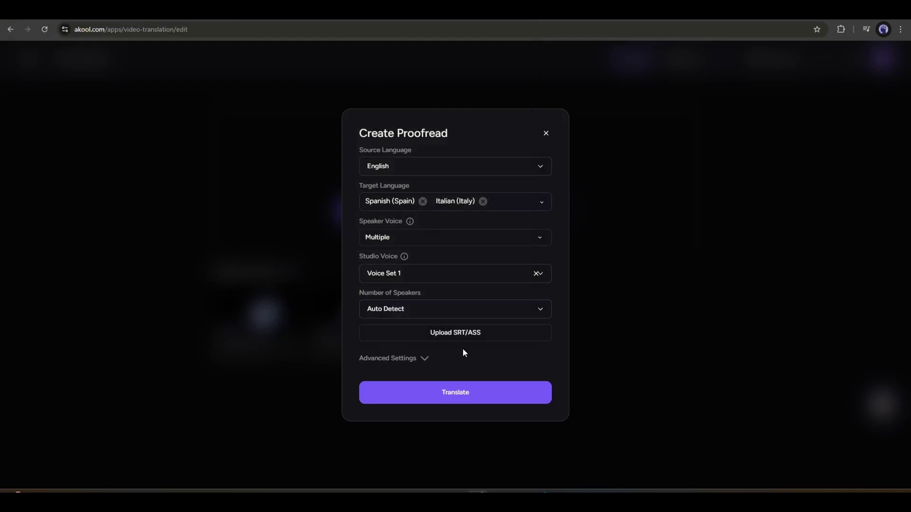
{"action": "left_click", "coordinate": [424, 359]}
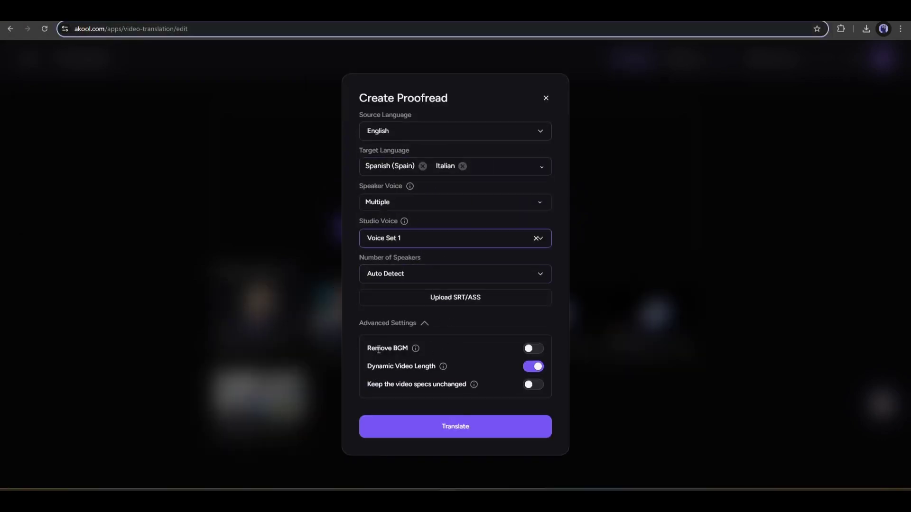
{"action": "mouse_move", "coordinate": [416, 348]}
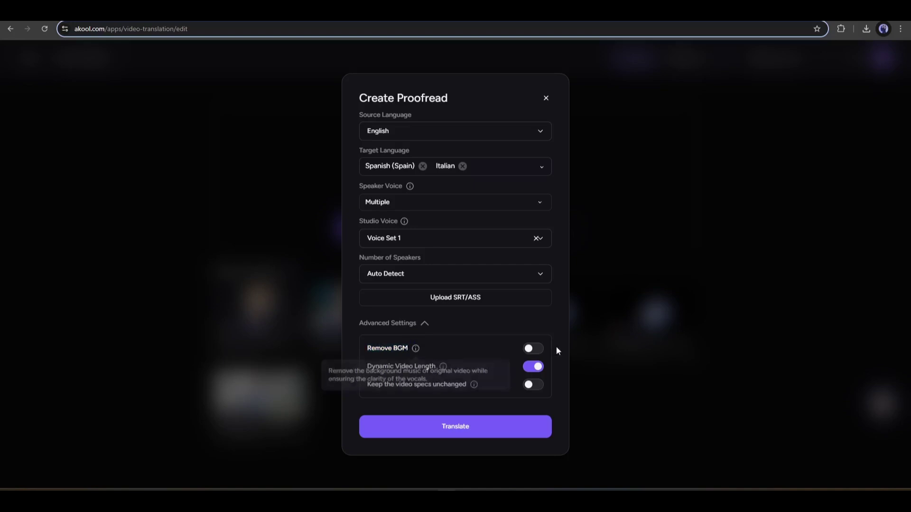
{"action": "left_click", "coordinate": [535, 350]}
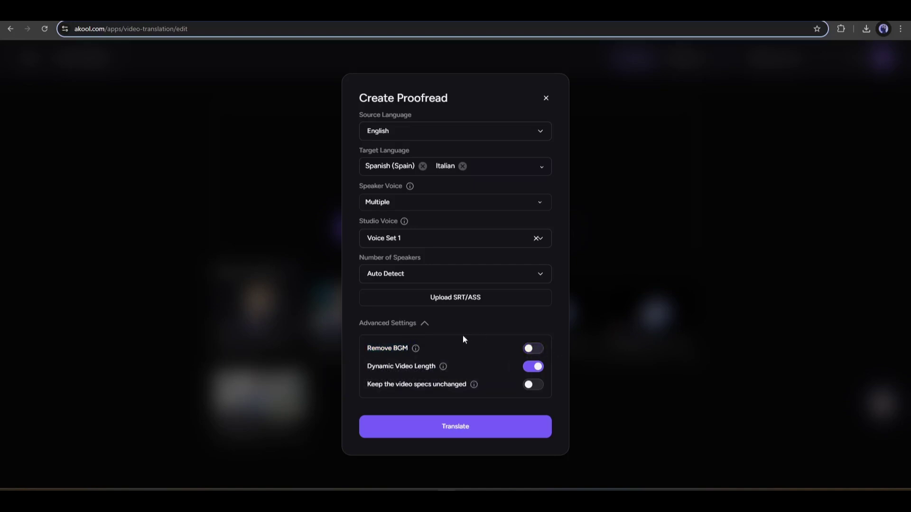
{"action": "mouse_move", "coordinate": [443, 364]}
{"action": "mouse_move", "coordinate": [473, 385]}
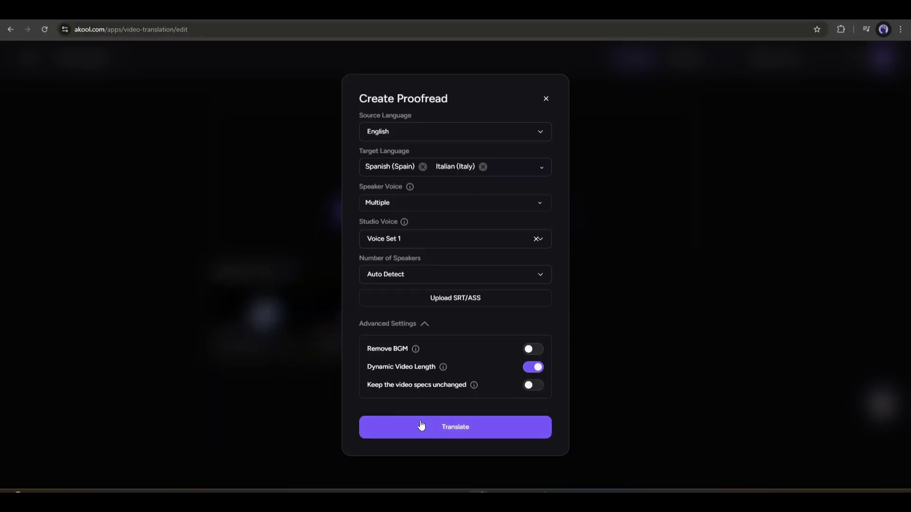
{"action": "left_click", "coordinate": [421, 426]}
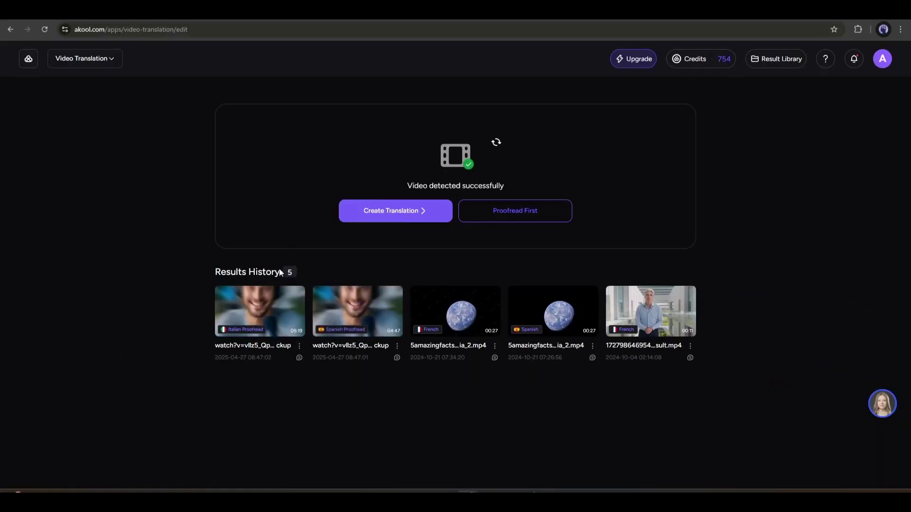
{"action": "mouse_move", "coordinate": [300, 297]}
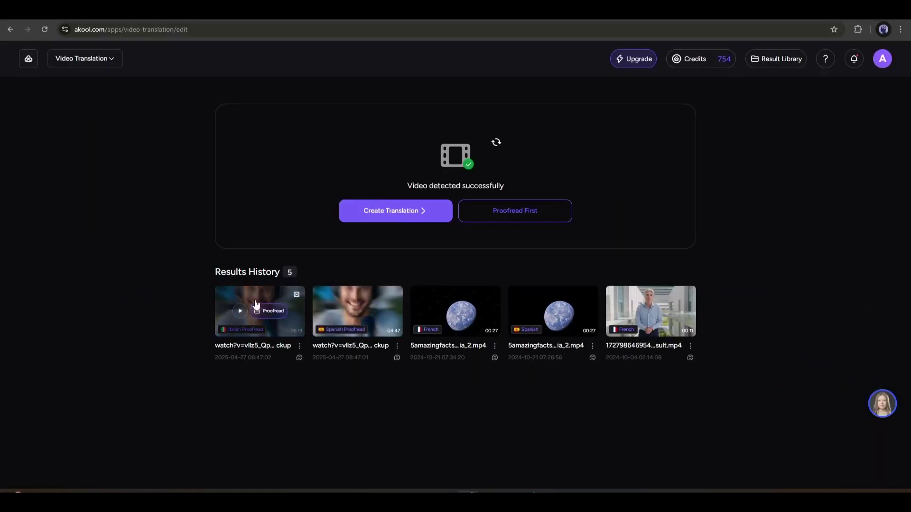
{"action": "left_click", "coordinate": [239, 311]}
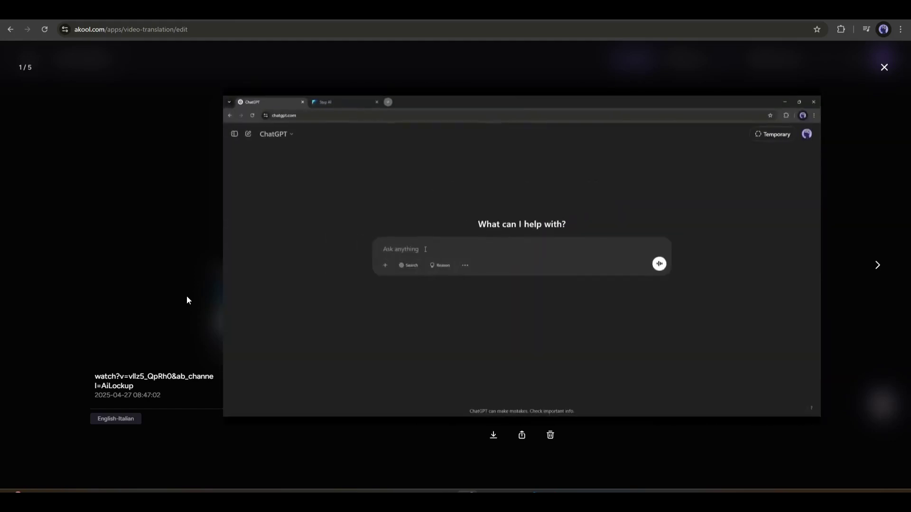
Play the English-Spanish translated video from Results History with sound on
{"action": "left_click", "coordinate": [186, 295]}
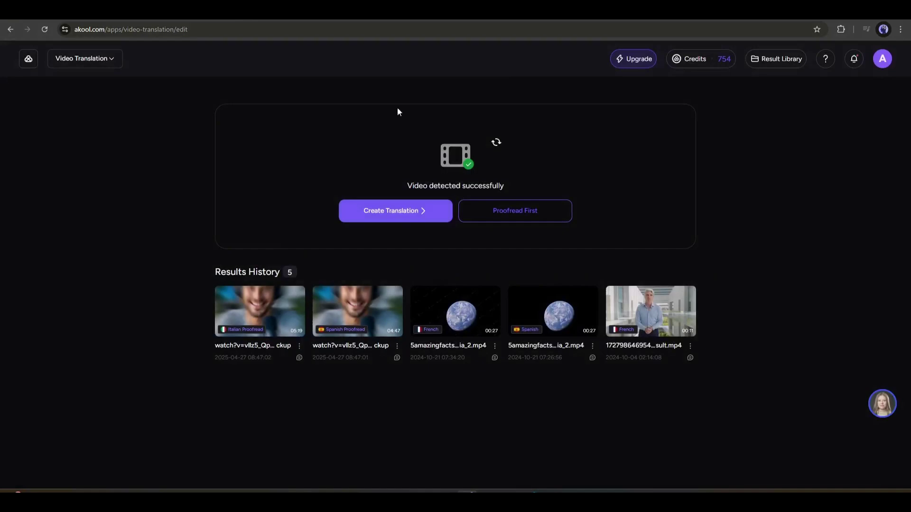
{"action": "left_click", "coordinate": [353, 300]}
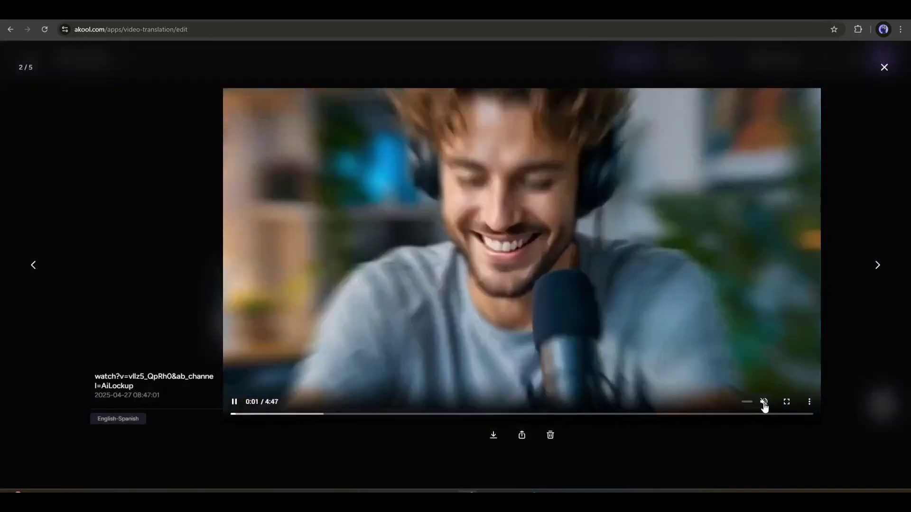
{"action": "left_click", "coordinate": [764, 403]}
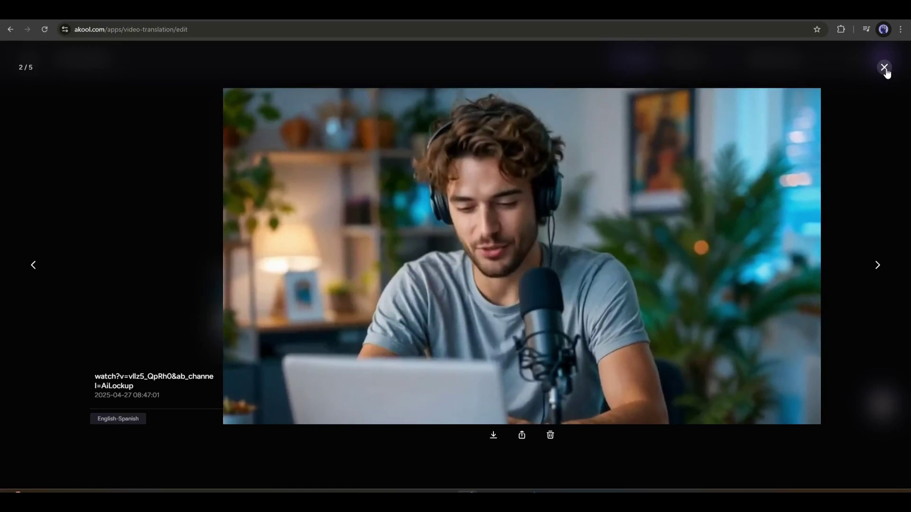
Close the viewer and open the Italian translation card for proofreading
{"action": "left_click", "coordinate": [885, 68]}
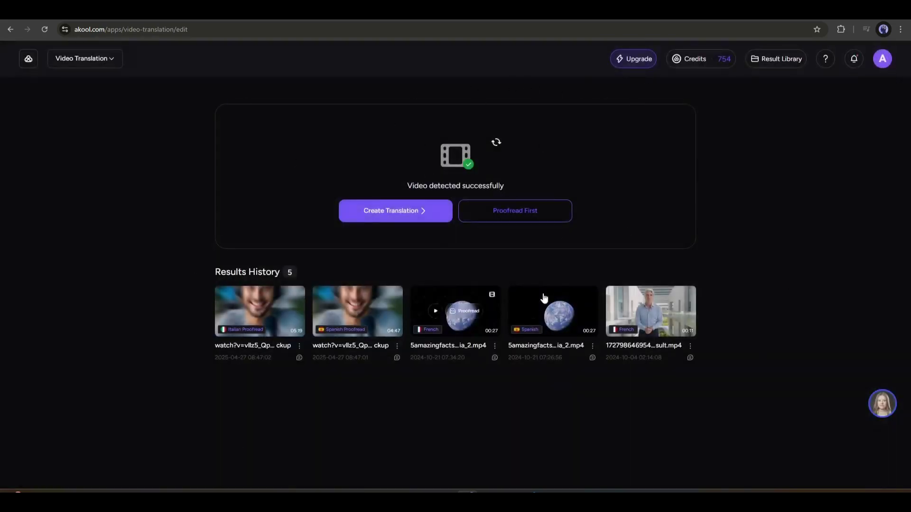
{"action": "mouse_move", "coordinate": [252, 306]}
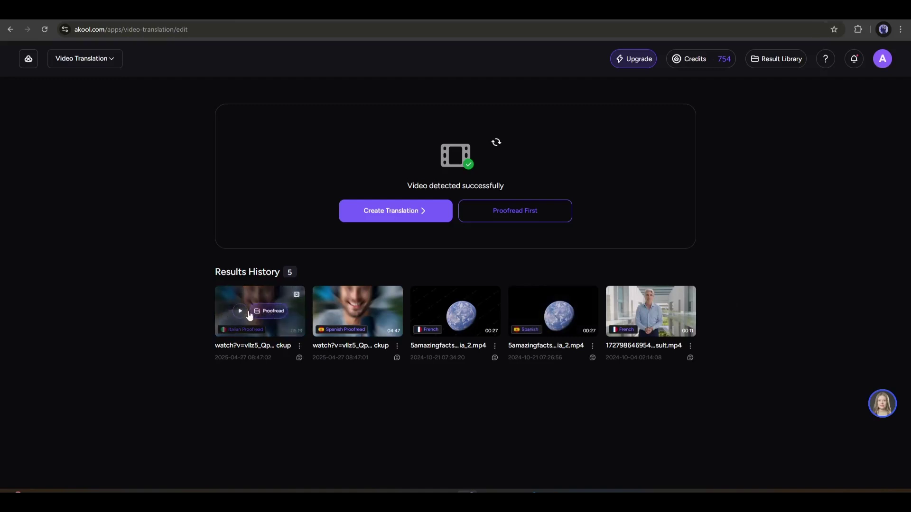
{"action": "left_click", "coordinate": [273, 312]}
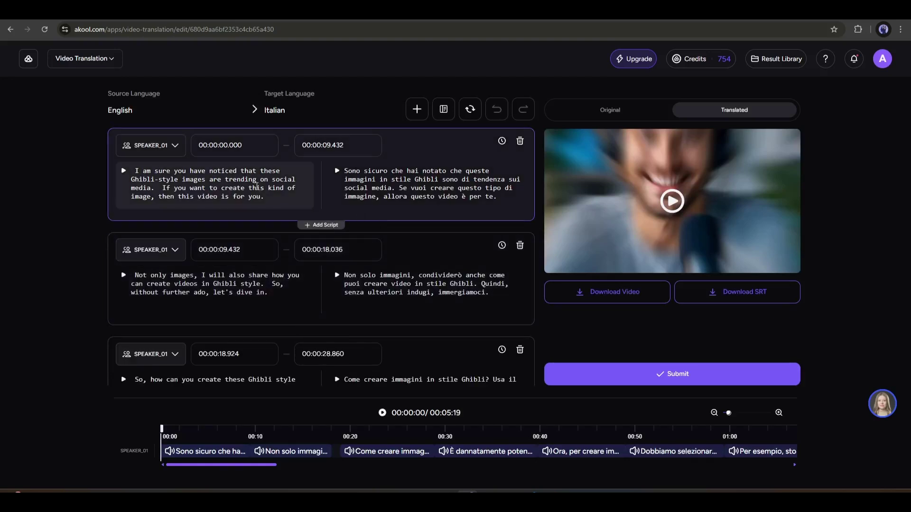
Scroll through the Italian script, comparing its lines with the English text
{"action": "scroll", "coordinate": [407, 195], "scroll_direction": "down", "scroll_amount": 4}
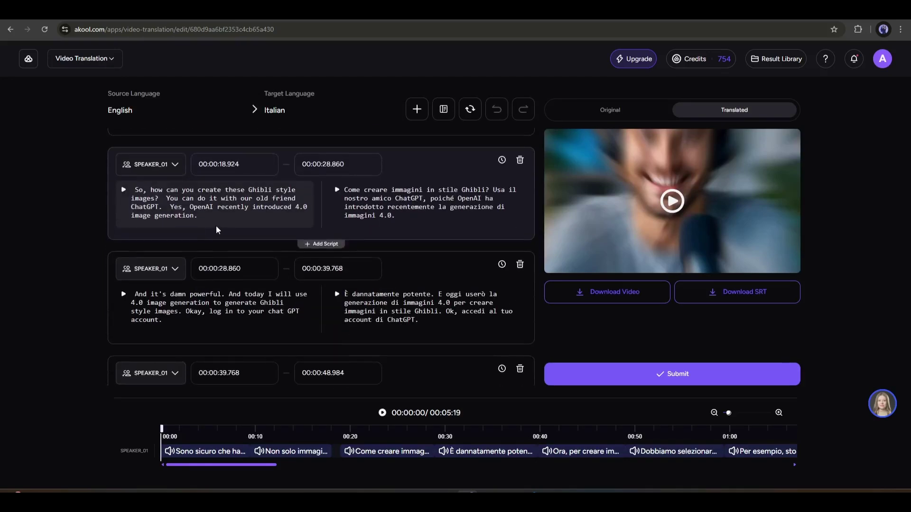
{"action": "left_click", "coordinate": [362, 199]}
{"action": "scroll", "coordinate": [371, 202], "scroll_direction": "down", "scroll_amount": 1}
{"action": "left_click", "coordinate": [241, 246]}
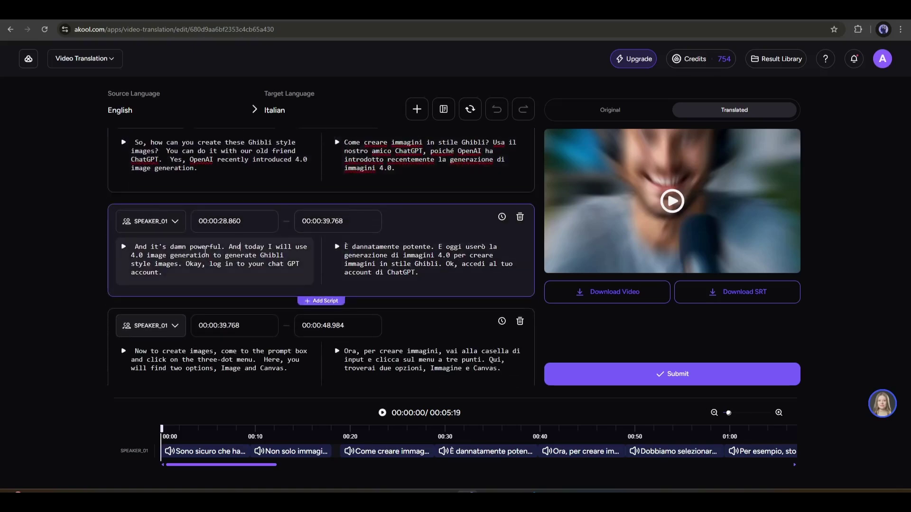
{"action": "left_click_drag", "start_coordinate": [135, 247], "coordinate": [283, 255]}
{"action": "scroll", "coordinate": [240, 257], "scroll_direction": "down", "scroll_amount": 3}
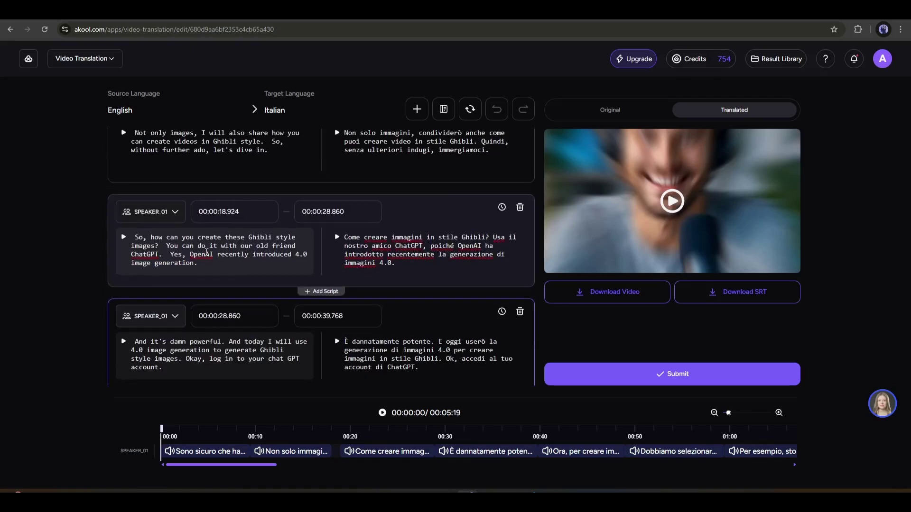
{"action": "scroll", "coordinate": [240, 256], "scroll_direction": "down", "scroll_amount": 5}
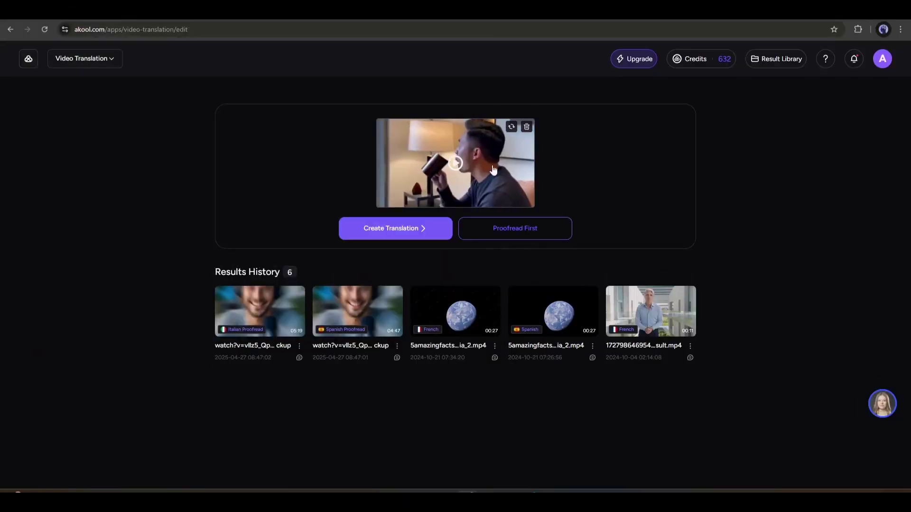
Choose Proofread First and set Hindi as the target language, then look at the Speaker Voice setting
{"action": "left_click", "coordinate": [507, 229]}
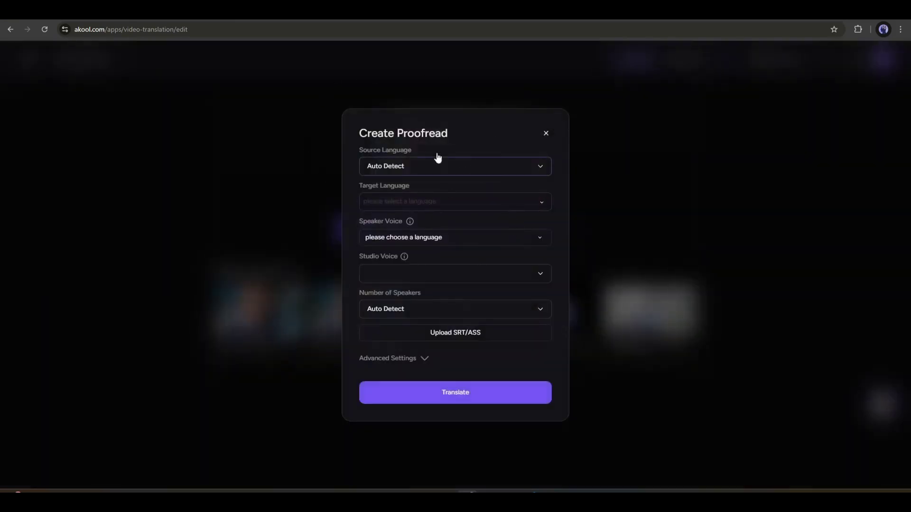
{"action": "left_click", "coordinate": [541, 204]}
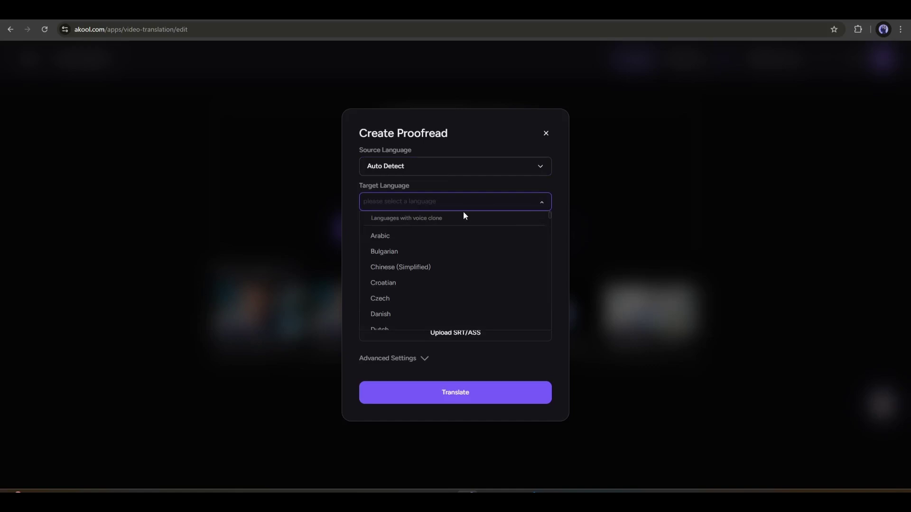
{"action": "scroll", "coordinate": [425, 254], "scroll_direction": "down", "scroll_amount": 4}
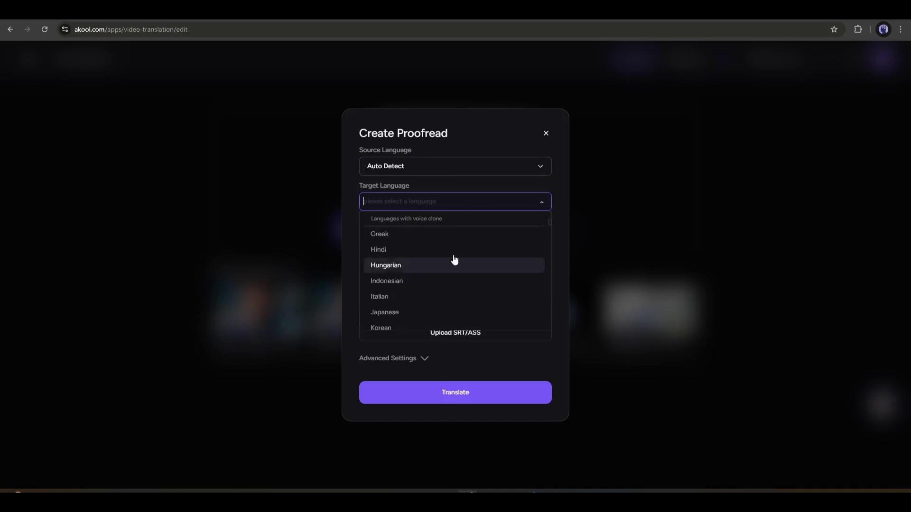
{"action": "left_click", "coordinate": [415, 250]}
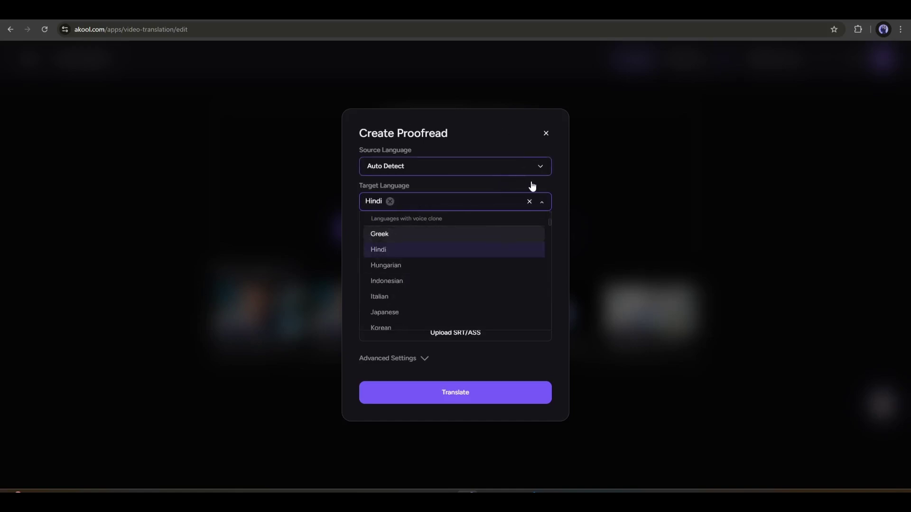
{"action": "left_click", "coordinate": [558, 186]}
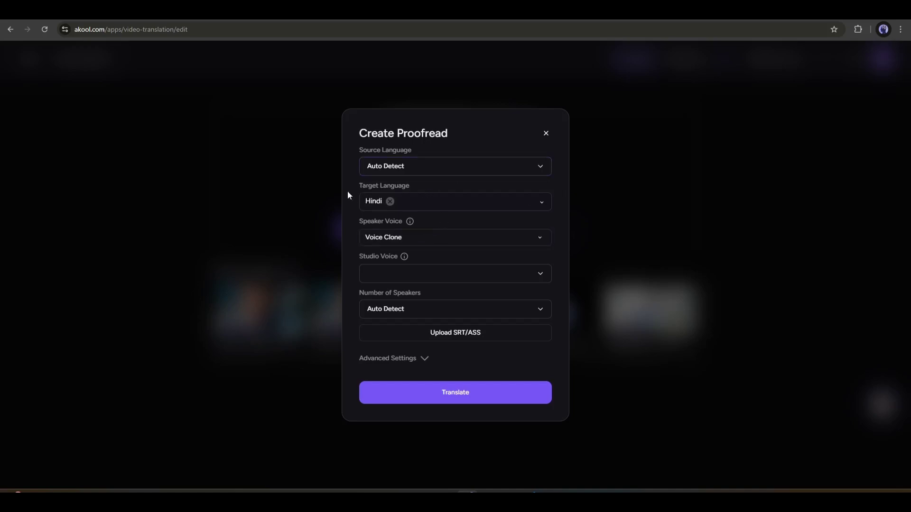
{"action": "mouse_move", "coordinate": [358, 221]}
{"action": "left_mouse_down"}
{"action": "mouse_move", "coordinate": [396, 221]}
{"action": "mouse_move", "coordinate": [452, 240]}
{"action": "left_mouse_up"}
{"action": "left_click", "coordinate": [452, 241]}
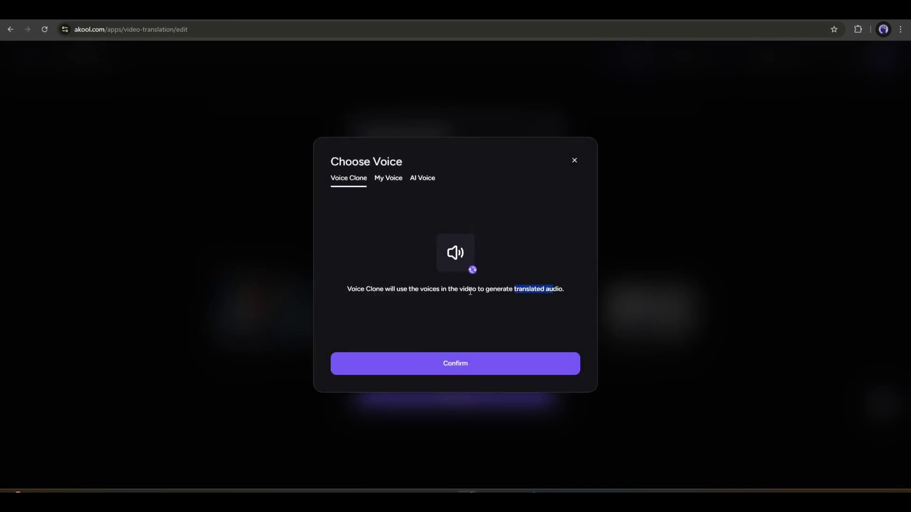
{"action": "left_click_drag", "start_coordinate": [471, 292], "coordinate": [363, 299]}
{"action": "left_click_drag", "start_coordinate": [347, 289], "coordinate": [459, 288]}
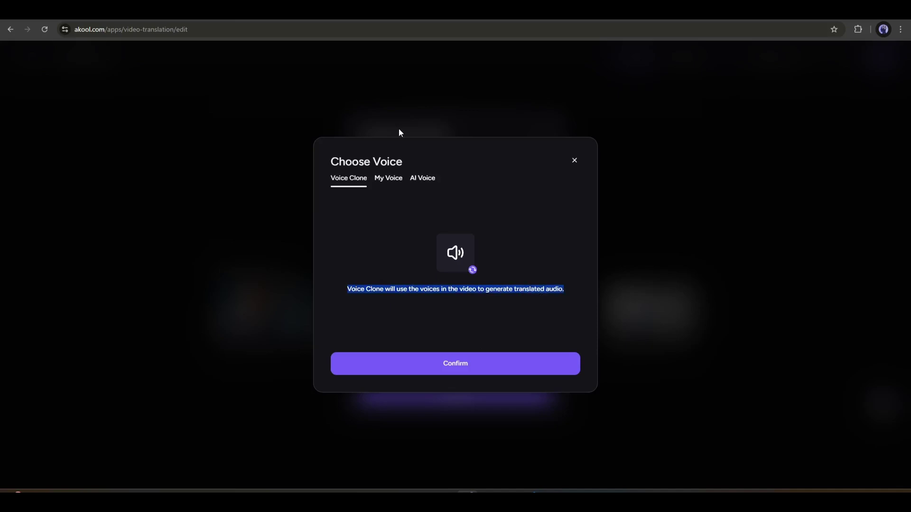
{"action": "left_click", "coordinate": [388, 184]}
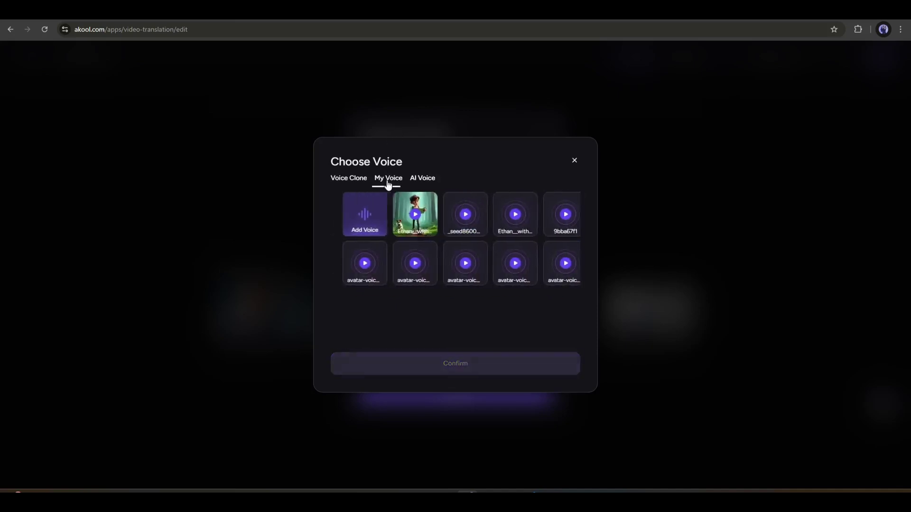
{"action": "left_click", "coordinate": [363, 216]}
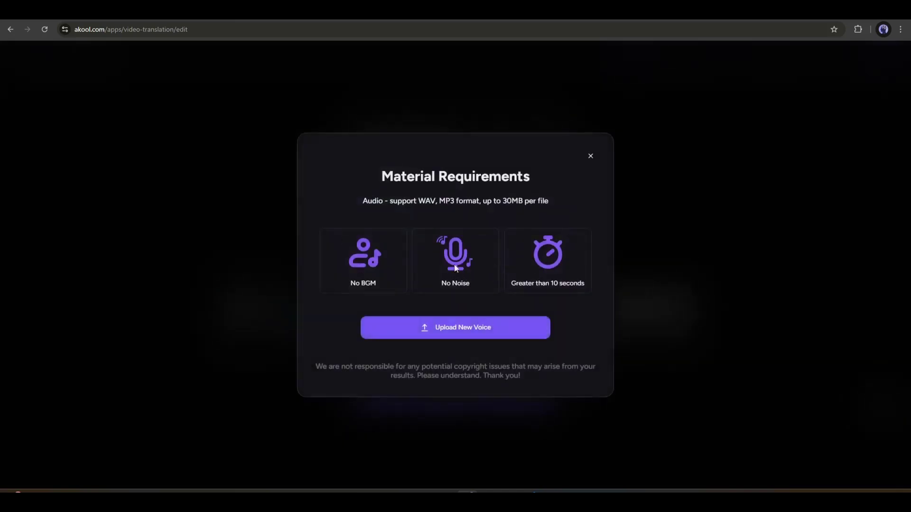
{"action": "left_click", "coordinate": [591, 155]}
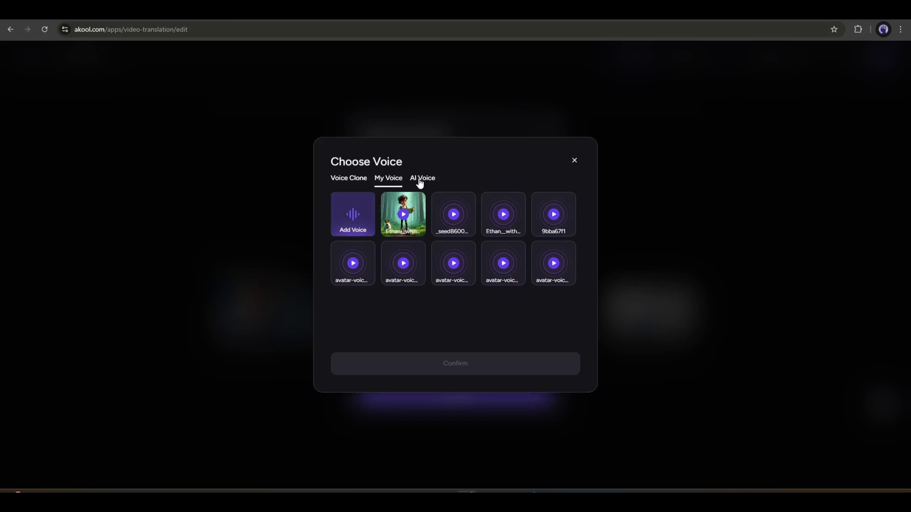
{"action": "left_click", "coordinate": [420, 184]}
{"action": "left_click", "coordinate": [395, 179]}
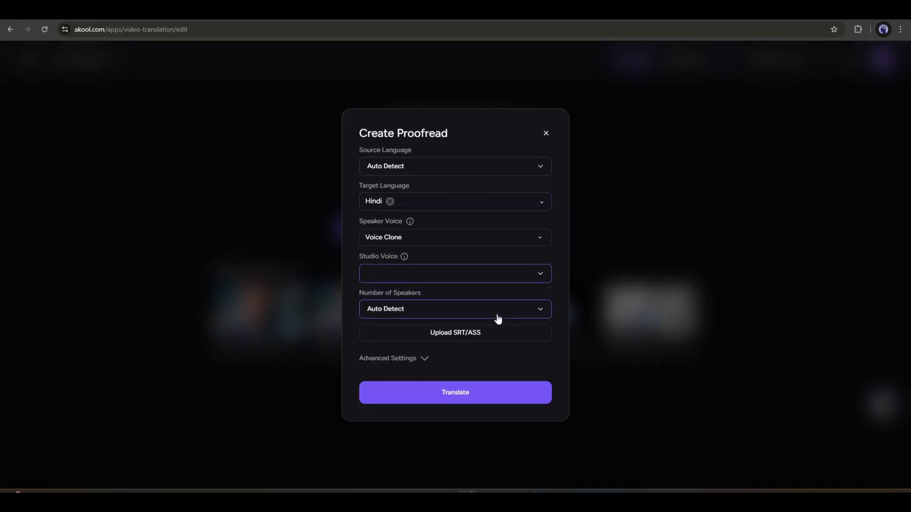
Start the Hindi proofread translation so a new 02:20 Hindi entry tops Results History
{"action": "left_click", "coordinate": [474, 396]}
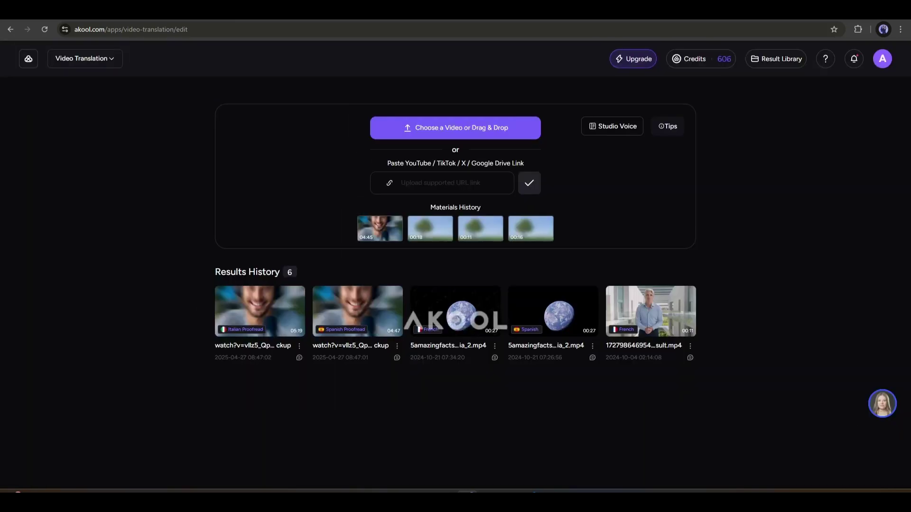
{"action": "mouse_move", "coordinate": [273, 311]}
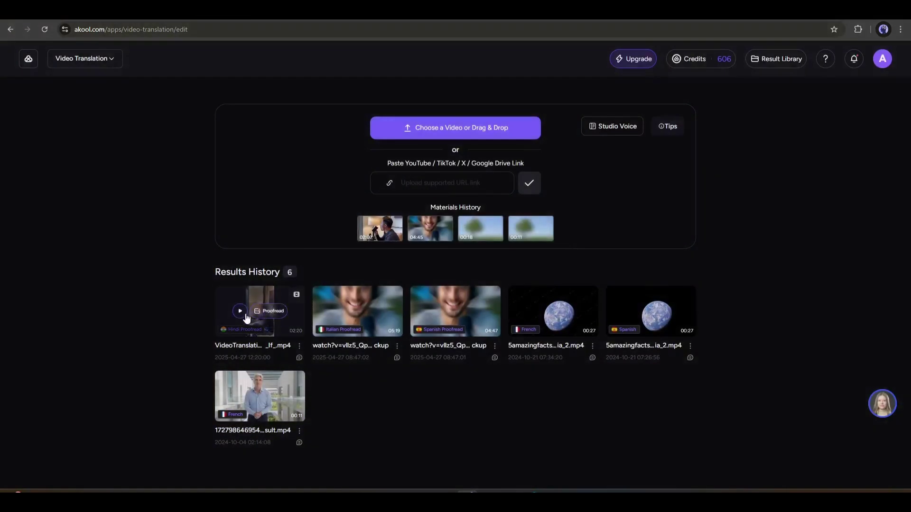
{"action": "left_click", "coordinate": [240, 312]}
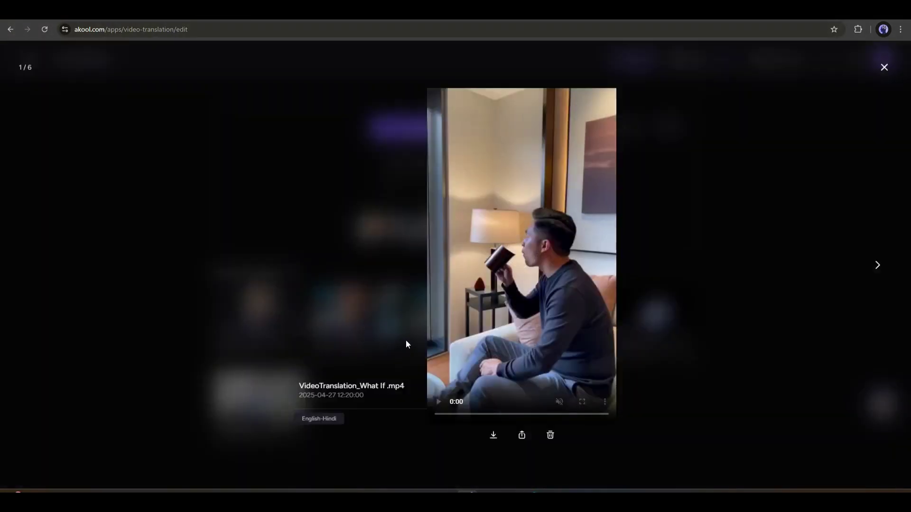
{"action": "left_click", "coordinate": [559, 402]}
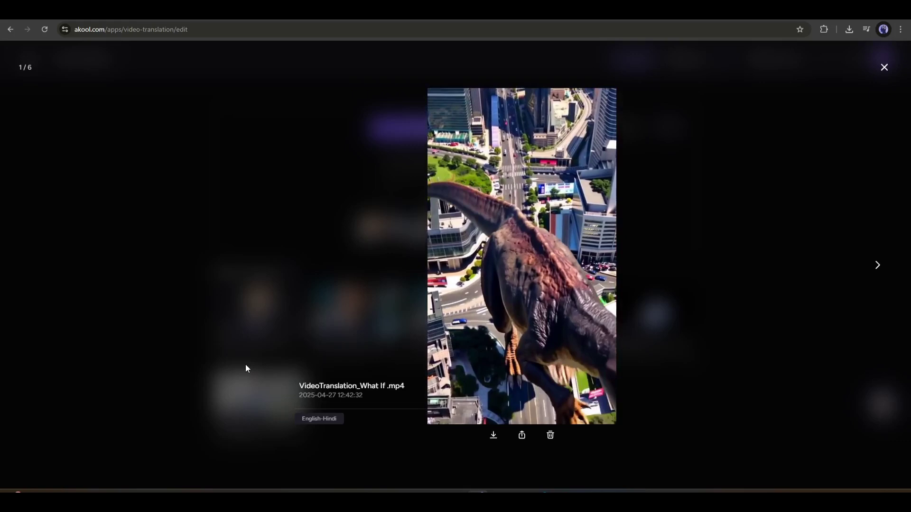
{"action": "key", "text": "space"}
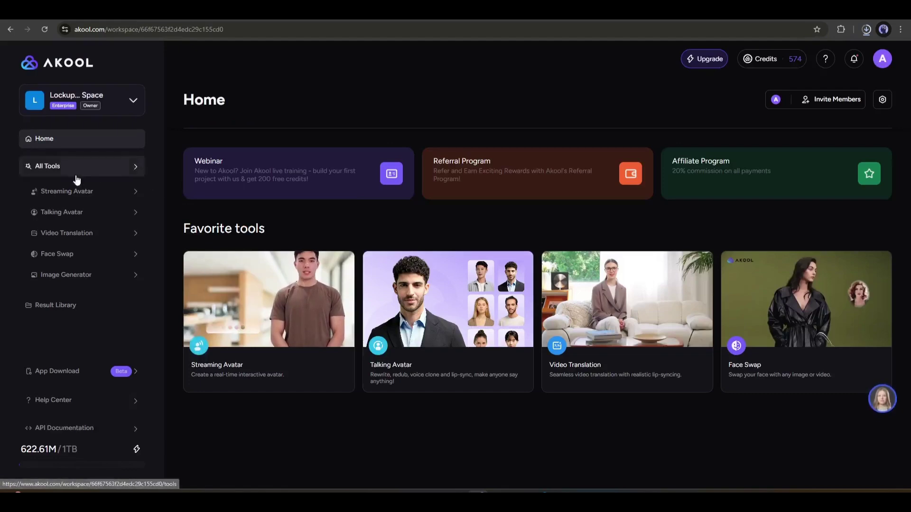
Open Streaming Avatar from the sidebar, ready in Conversation mode
{"action": "scroll", "coordinate": [383, 310], "scroll_direction": "down", "scroll_amount": 2}
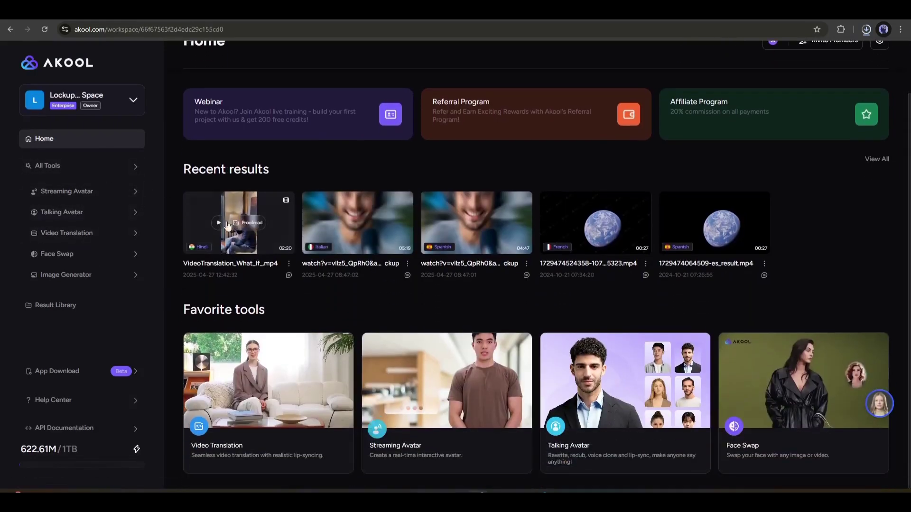
{"action": "left_click", "coordinate": [97, 196]}
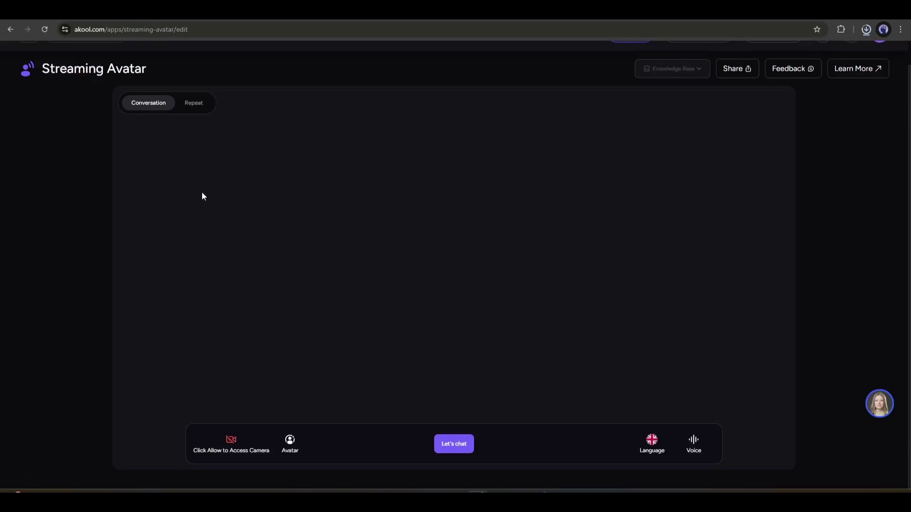